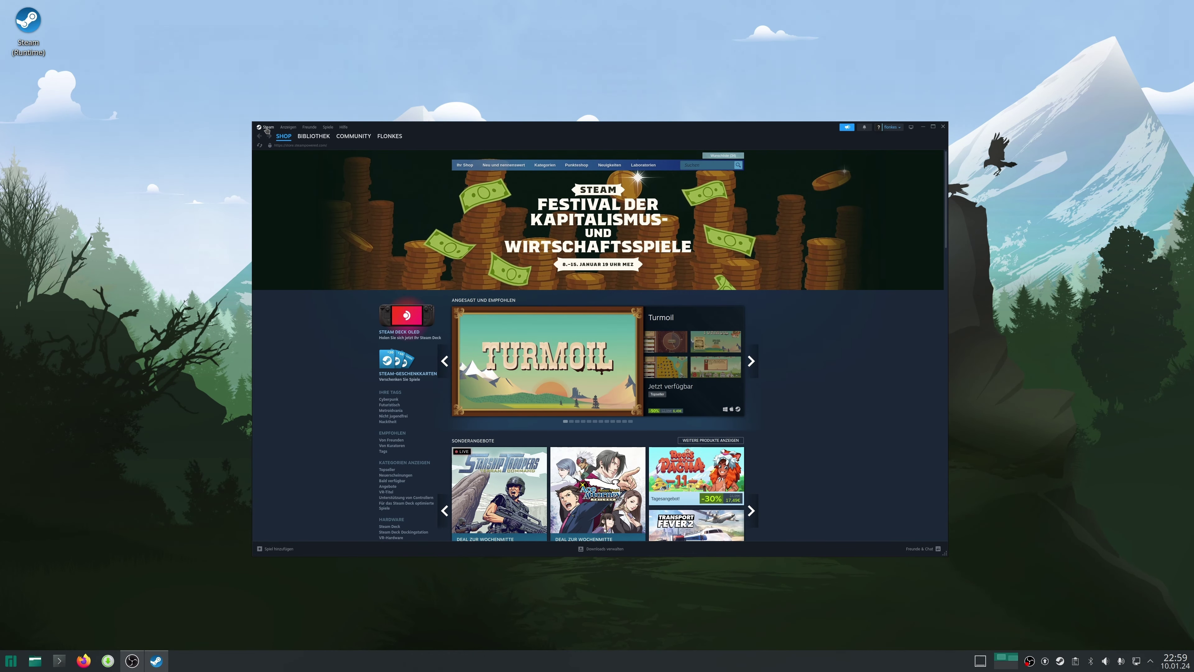
Enable Steam Play for all other titles in the compatibility settings and accept the client restart.
{"action": "left_click", "coordinate": [266, 128]}
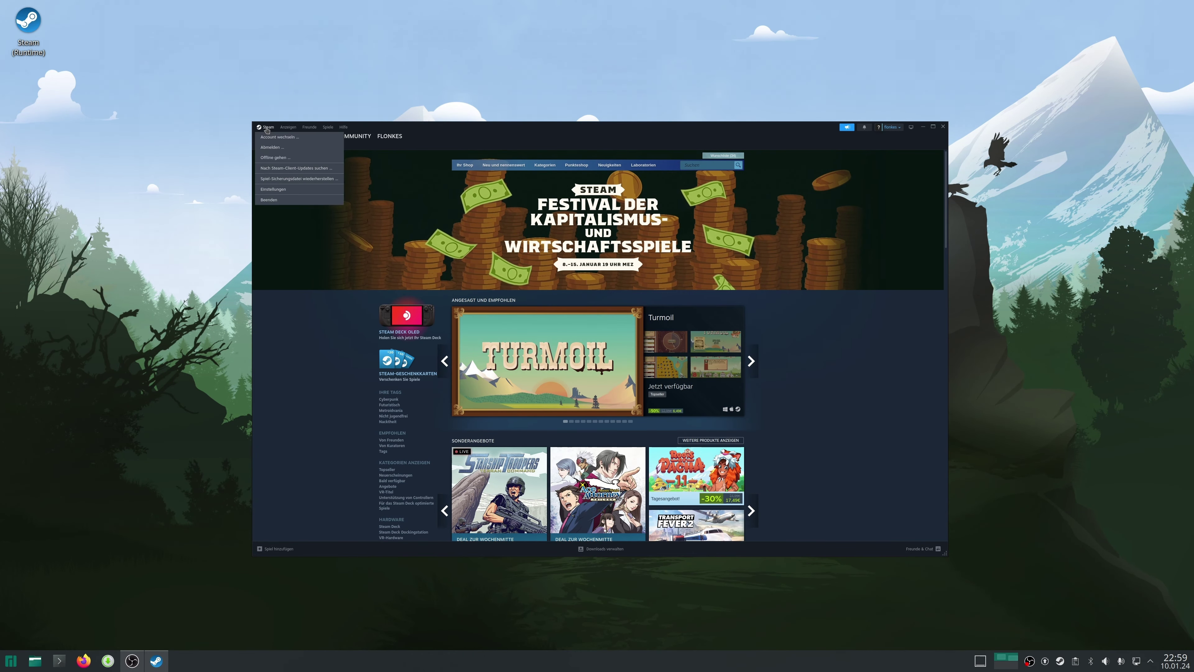
{"action": "left_click", "coordinate": [273, 189]}
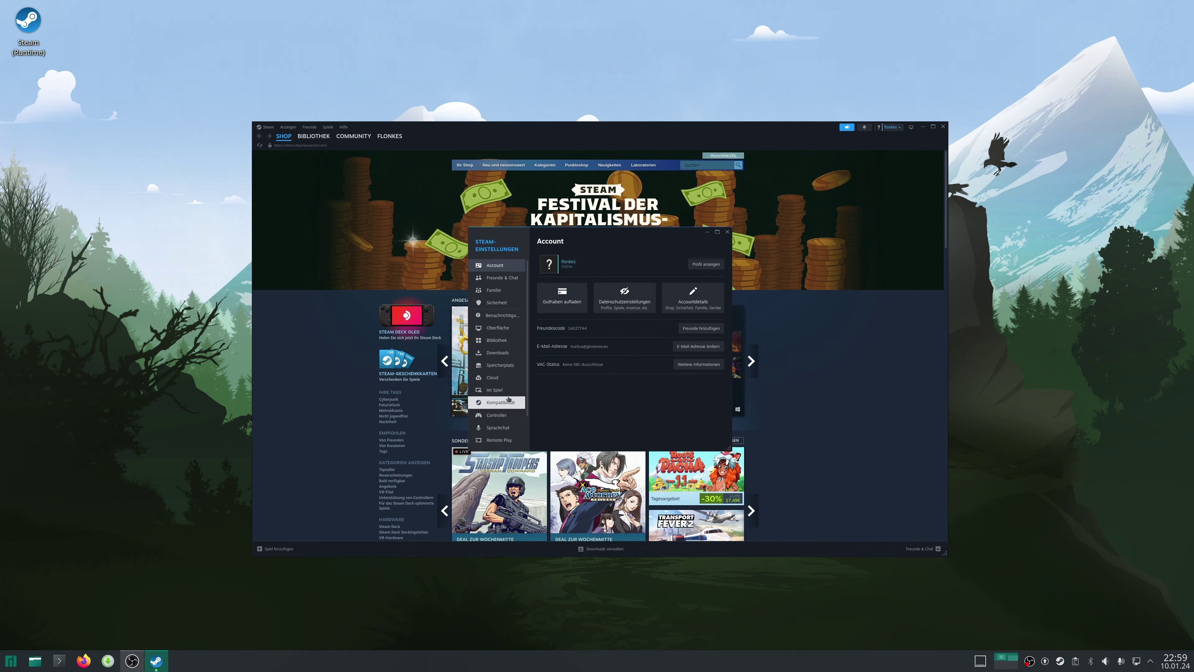
{"action": "left_click", "coordinate": [506, 405]}
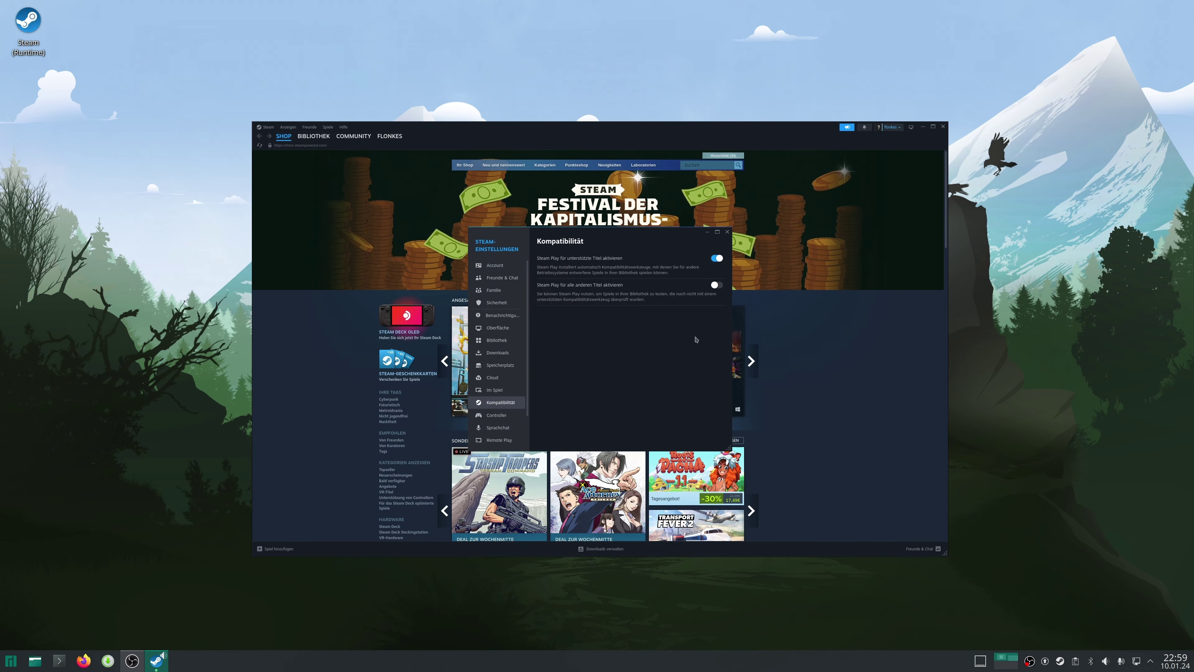
{"action": "left_click", "coordinate": [715, 285]}
{"action": "left_click", "coordinate": [627, 355]}
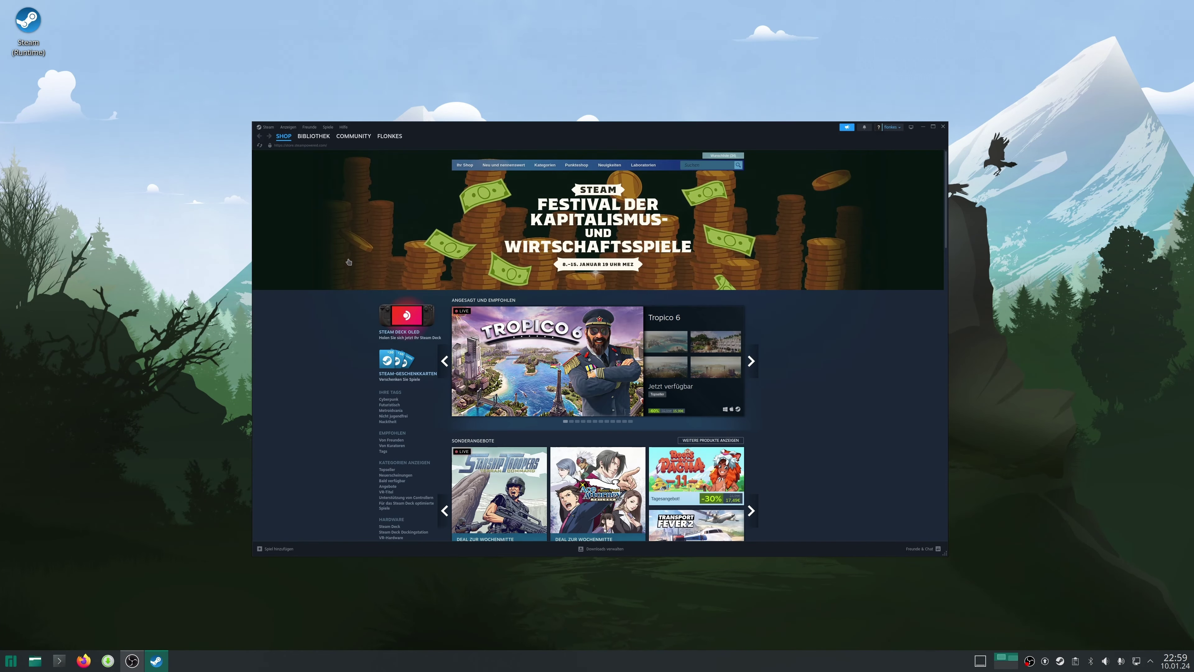
Set Proton 8.0-4 as the compatibility tool for running other titles and accept the client restart.
{"action": "left_click", "coordinate": [267, 127]}
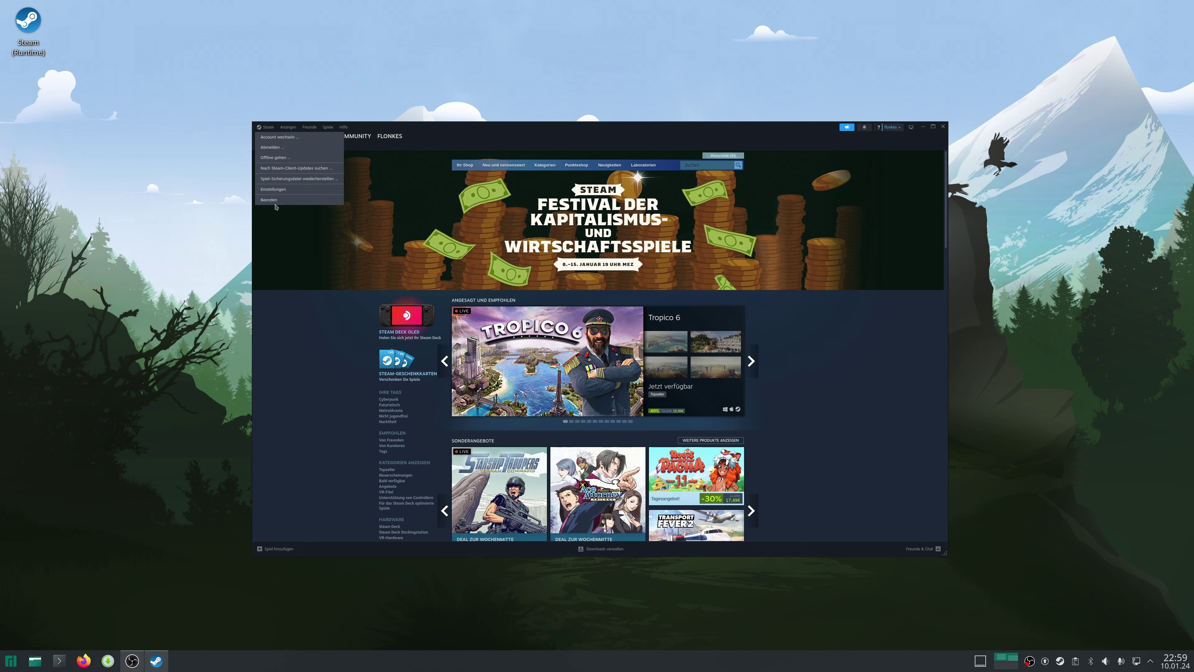
{"action": "left_click", "coordinate": [275, 189]}
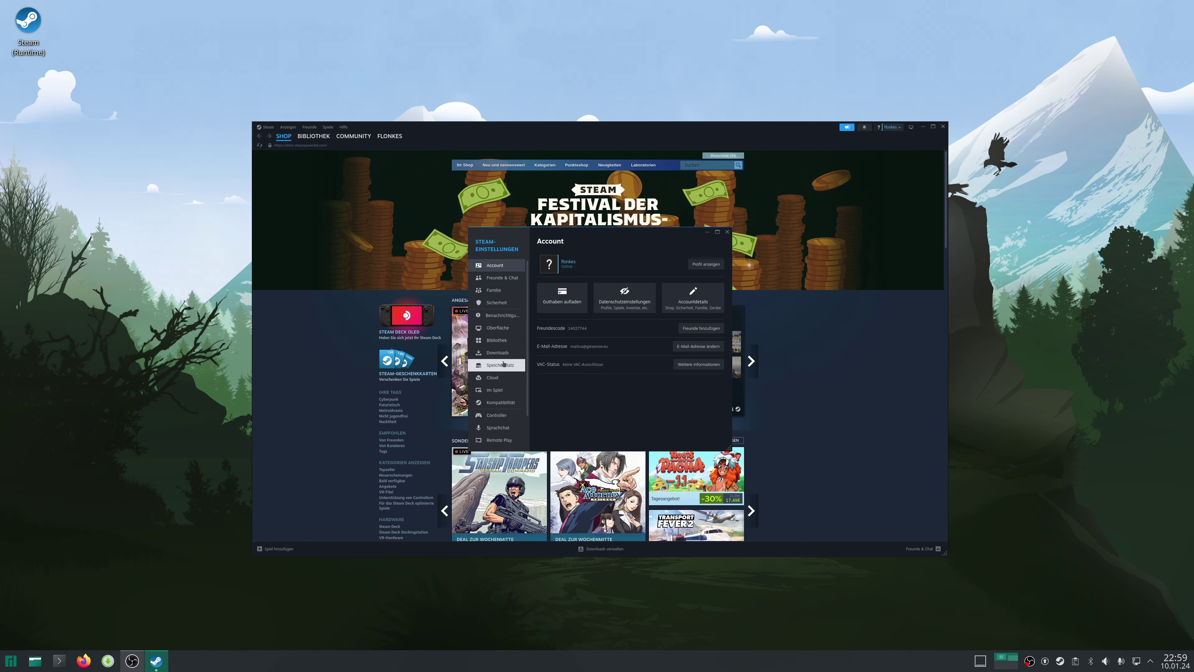
{"action": "left_click", "coordinate": [501, 402]}
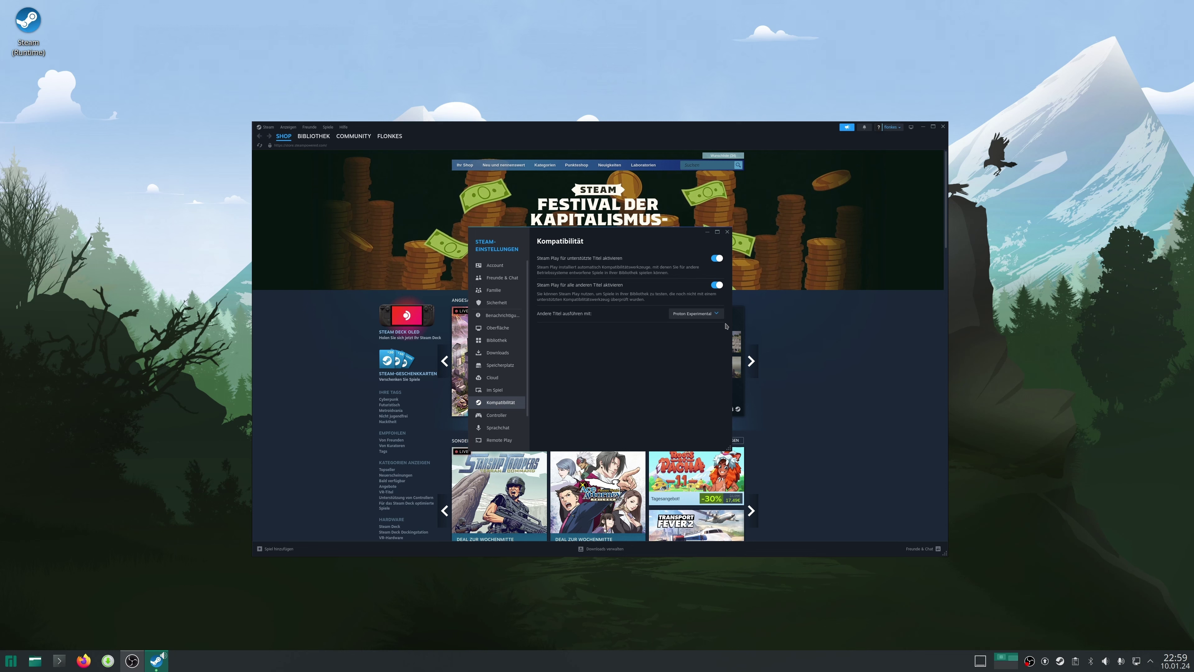
{"action": "left_click", "coordinate": [695, 313]}
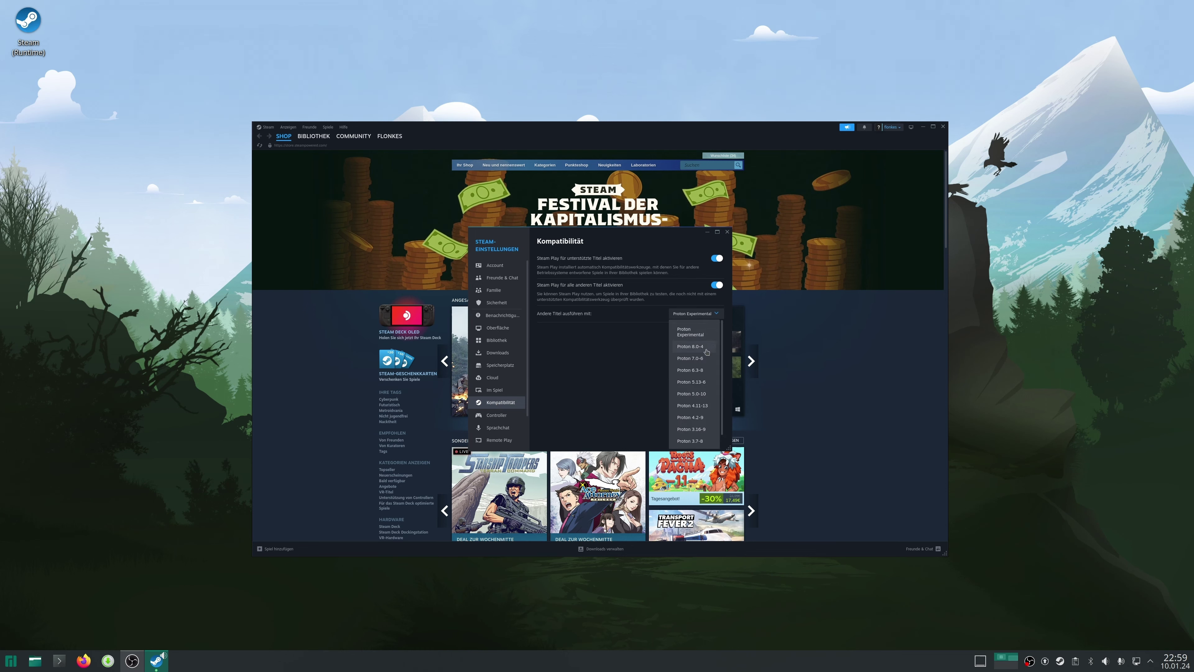
{"action": "left_click", "coordinate": [691, 346]}
{"action": "left_click", "coordinate": [614, 356]}
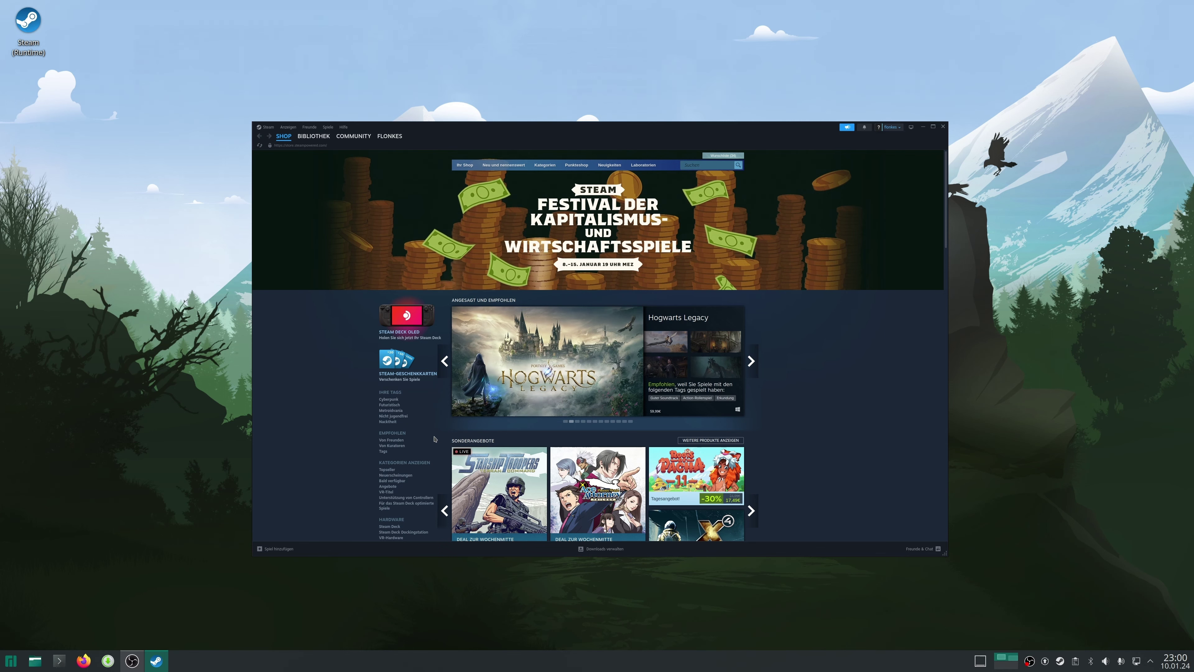
Install Aquatico from the game library to the home drive, keeping the default shortcut options.
{"action": "left_click", "coordinate": [315, 137]}
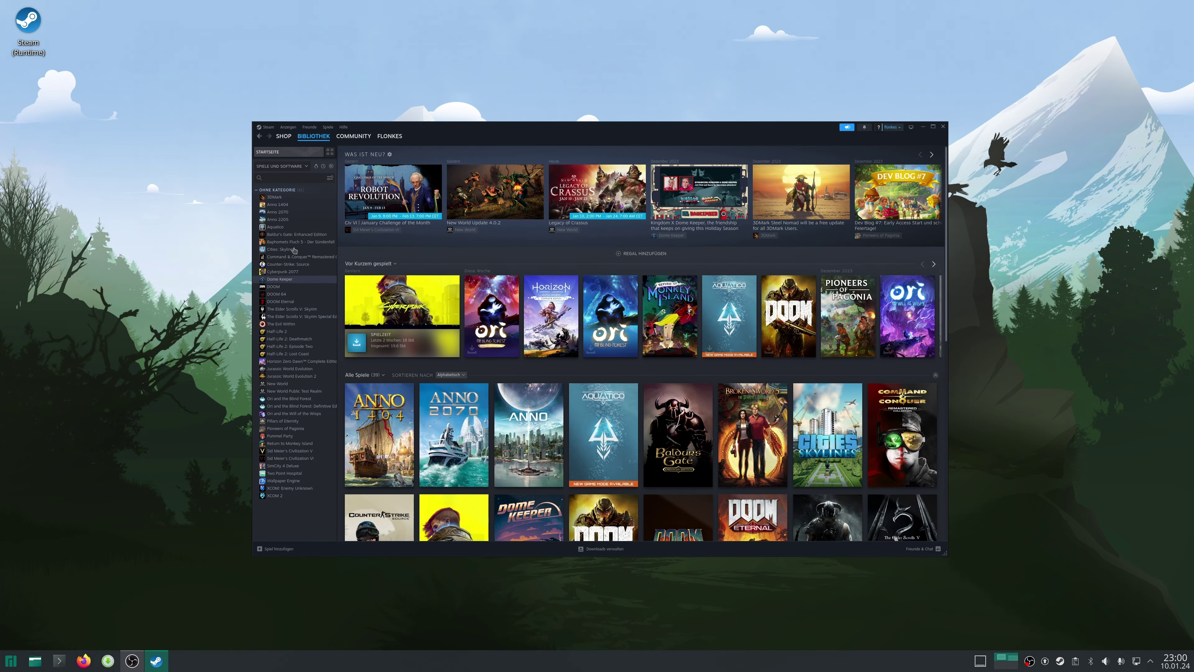
{"action": "left_click", "coordinate": [277, 227]}
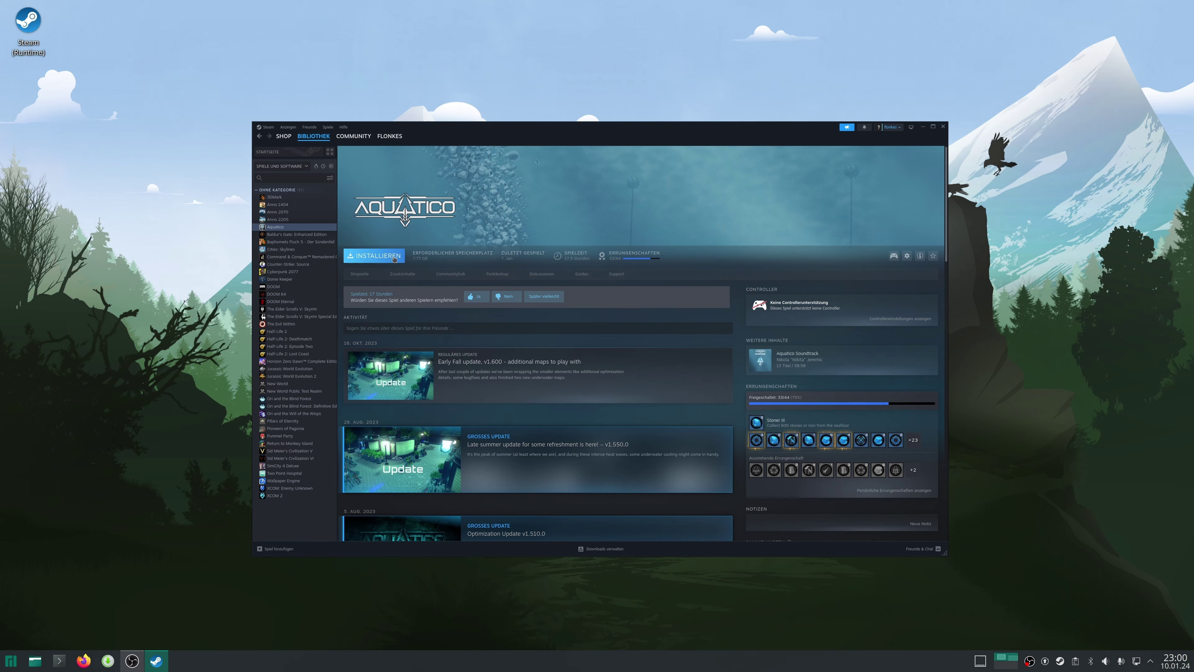
{"action": "left_click", "coordinate": [394, 257]}
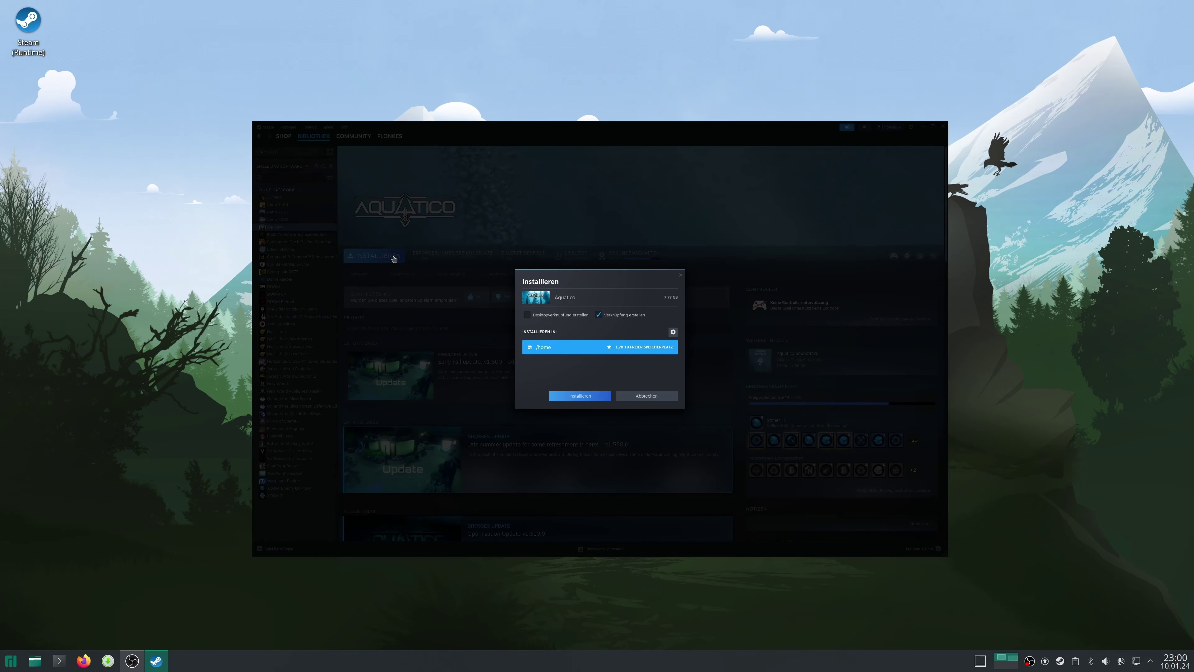
{"action": "left_click", "coordinate": [580, 396]}
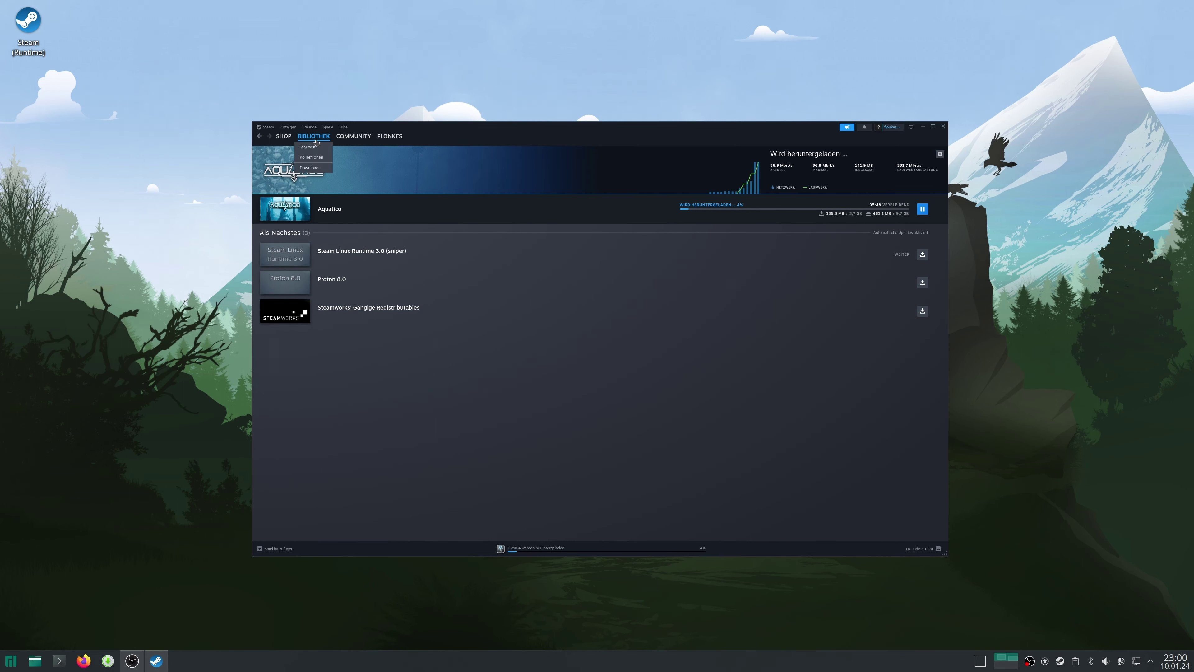
Force a specific Steam Play compatibility tool, Proton Experimental, in Aquatico's properties.
{"action": "left_click", "coordinate": [316, 144]}
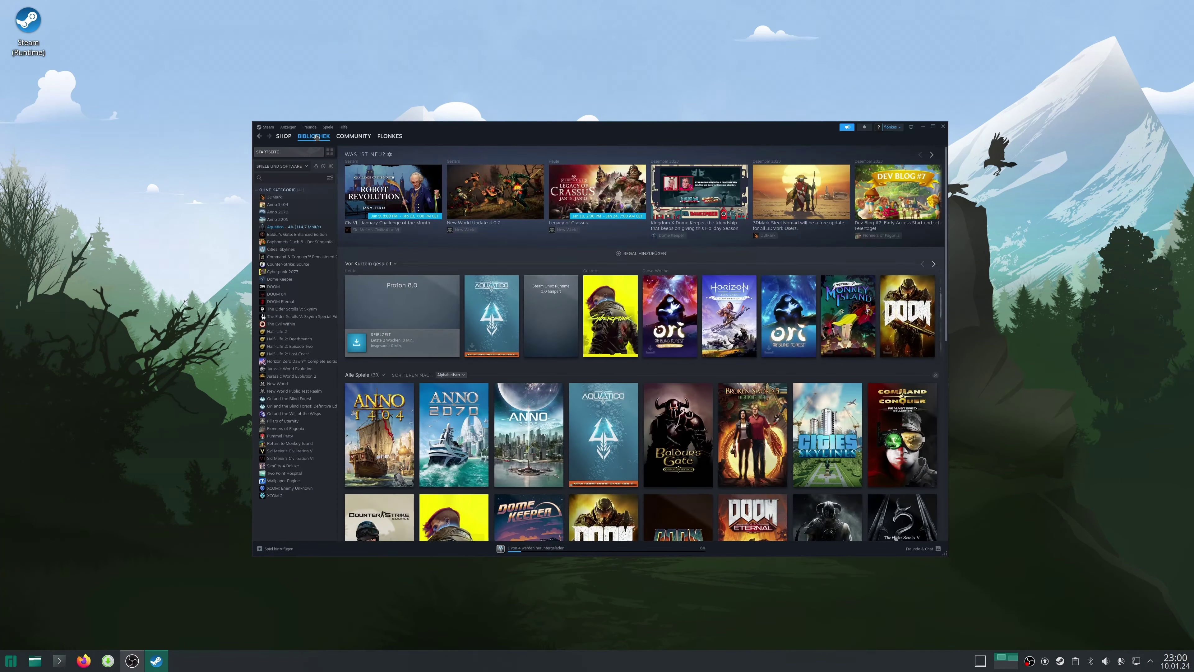
{"action": "right_click", "coordinate": [307, 229]}
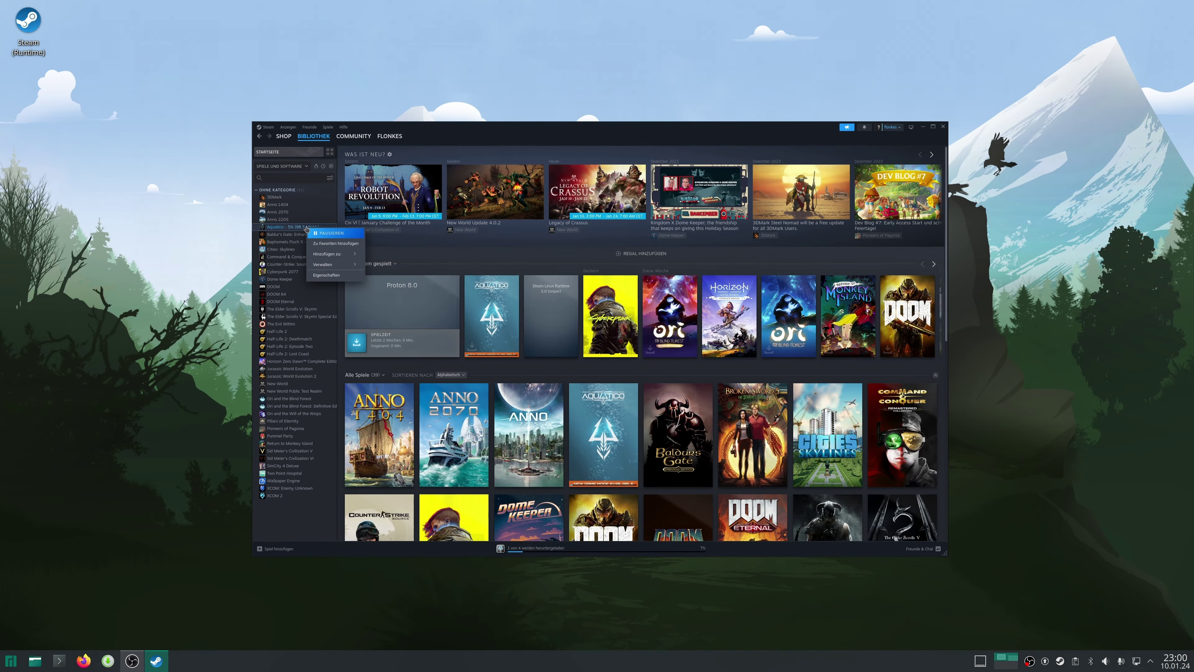
{"action": "left_click", "coordinate": [318, 275]}
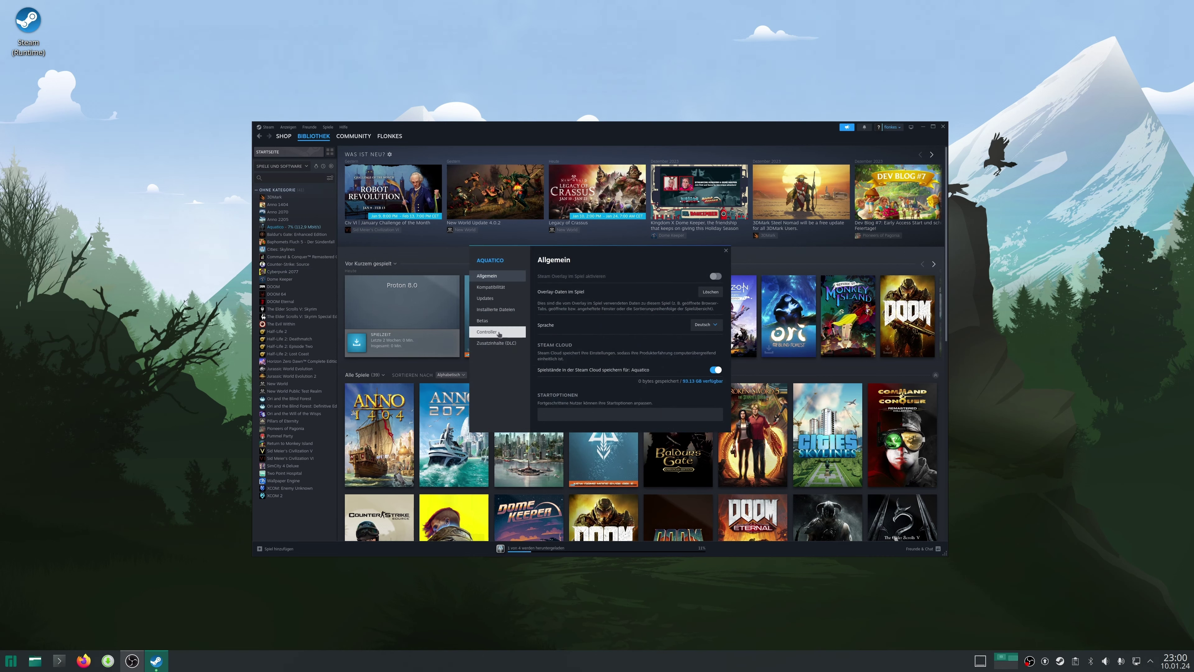
{"action": "left_click", "coordinate": [490, 287]}
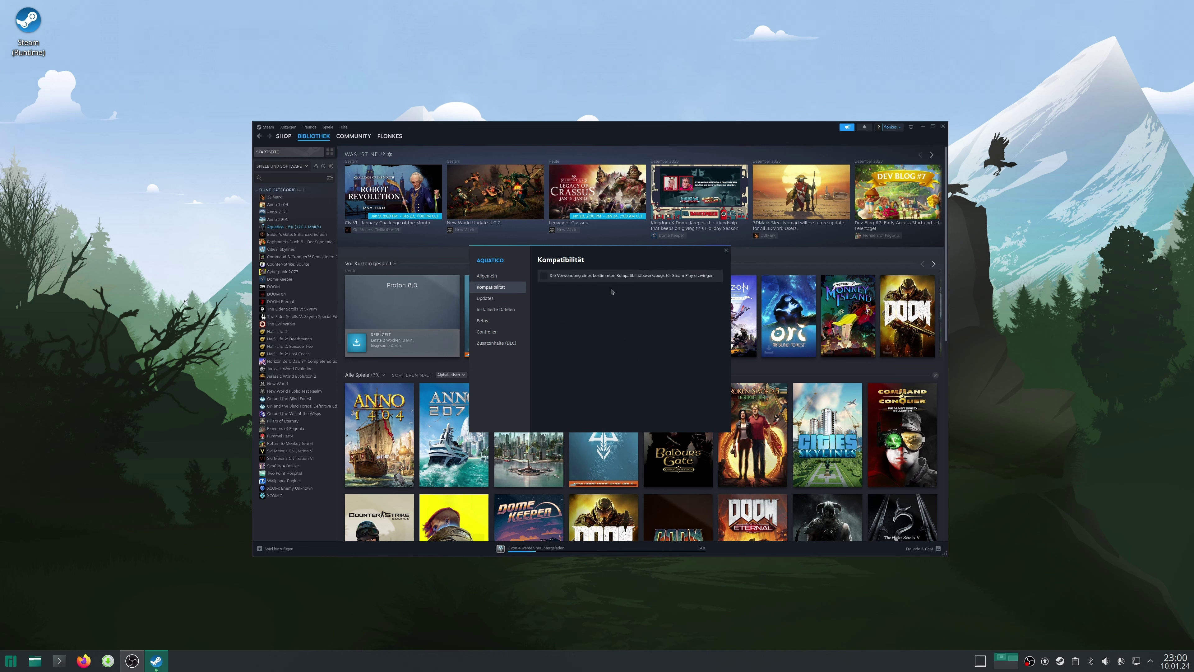
{"action": "left_click", "coordinate": [546, 277]}
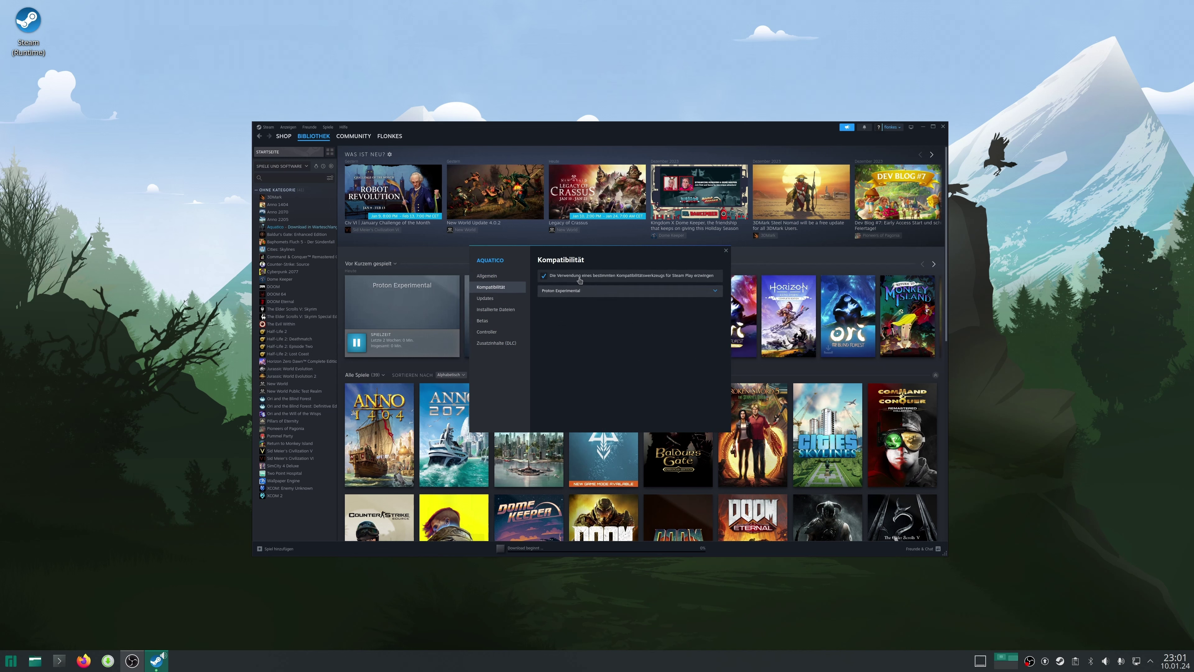
{"action": "left_click", "coordinate": [726, 252]}
Check the downloads, filter the library to games ready to play and launch Aquatico.
{"action": "left_click", "coordinate": [536, 549]}
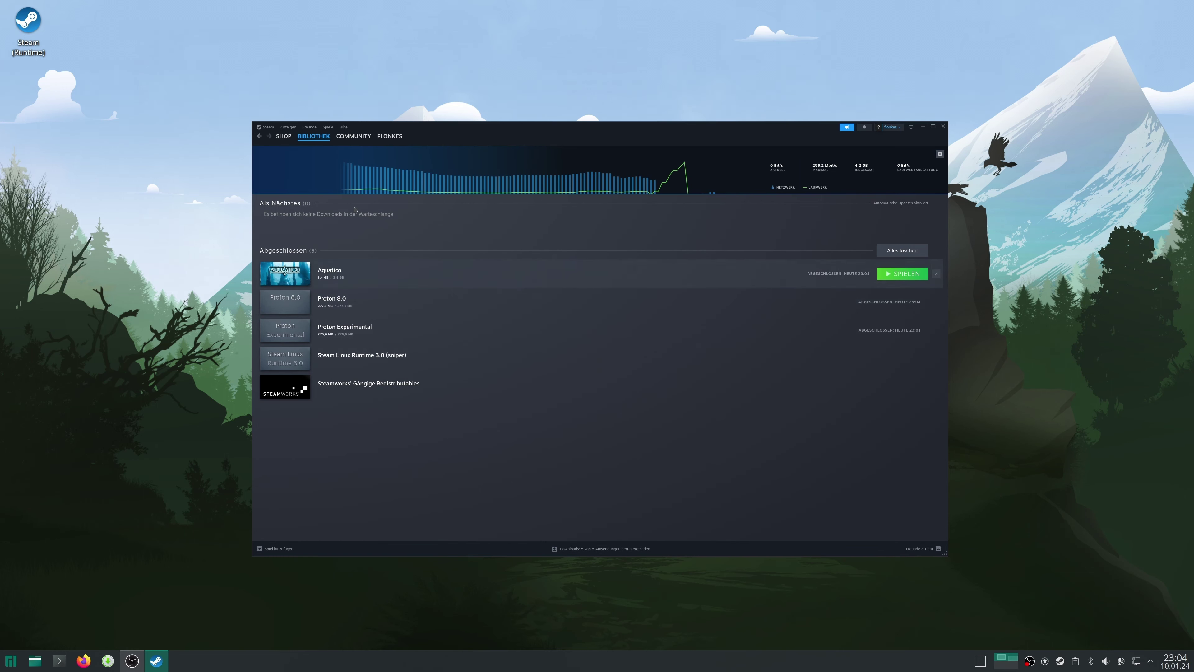
{"action": "left_click", "coordinate": [314, 136]}
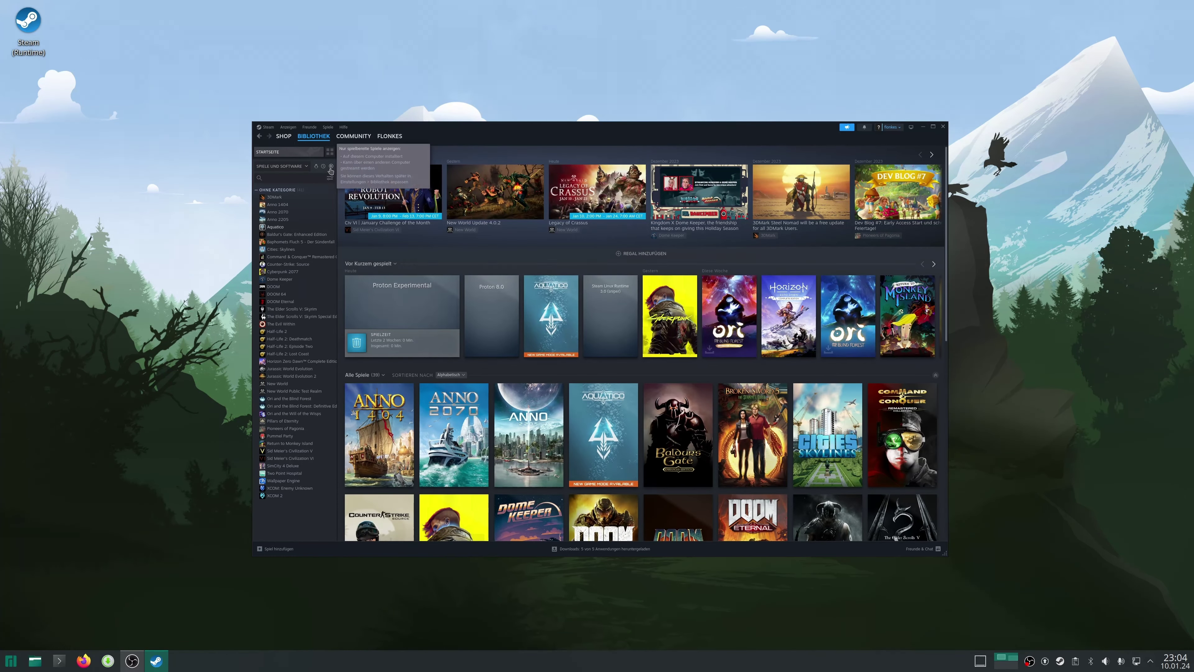
{"action": "left_click", "coordinate": [331, 167]}
{"action": "left_click", "coordinate": [278, 197]}
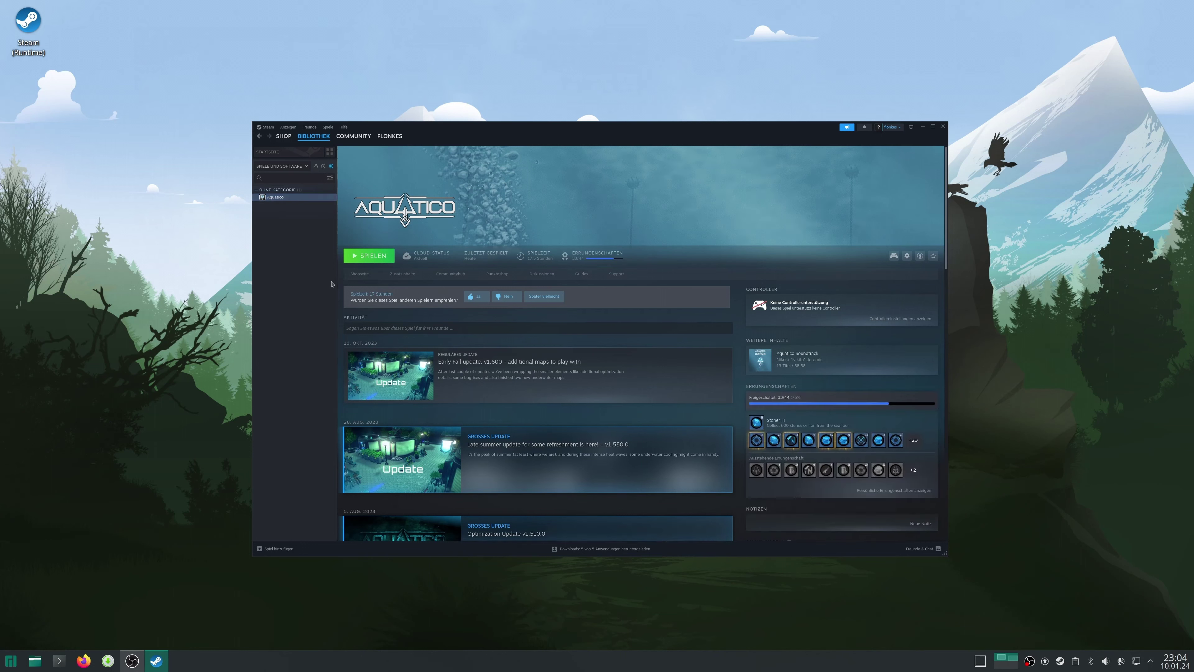
{"action": "left_click", "coordinate": [376, 258]}
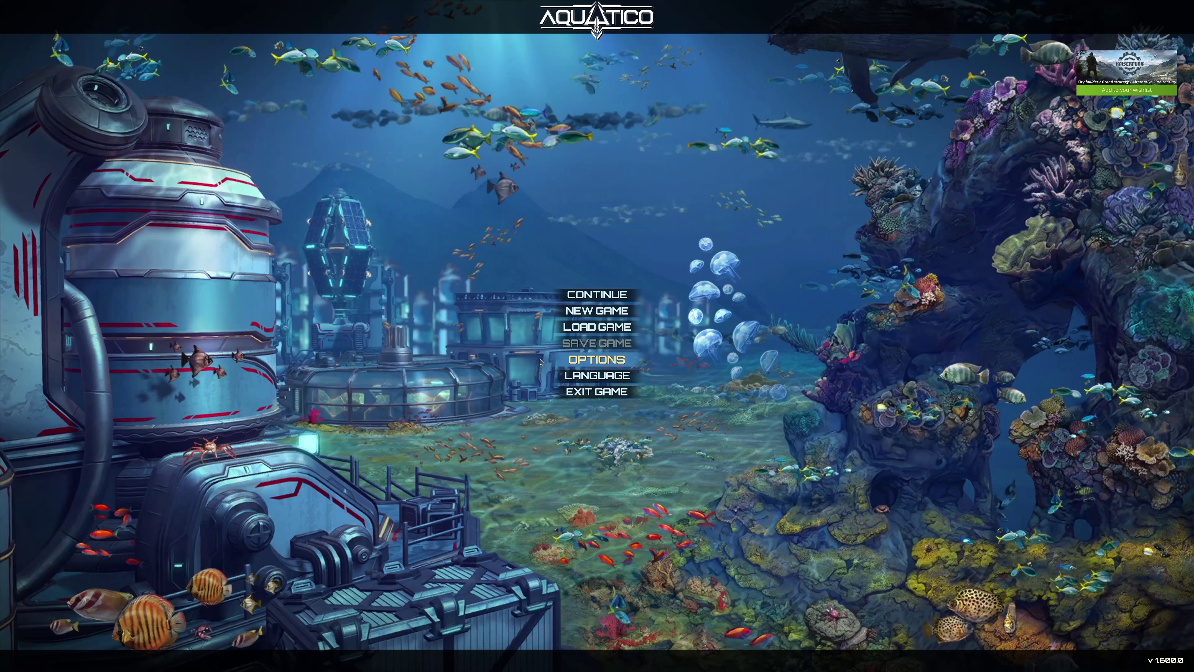
Change the game's language to German and apply it.
{"action": "left_click", "coordinate": [595, 375]}
{"action": "left_click", "coordinate": [596, 251]}
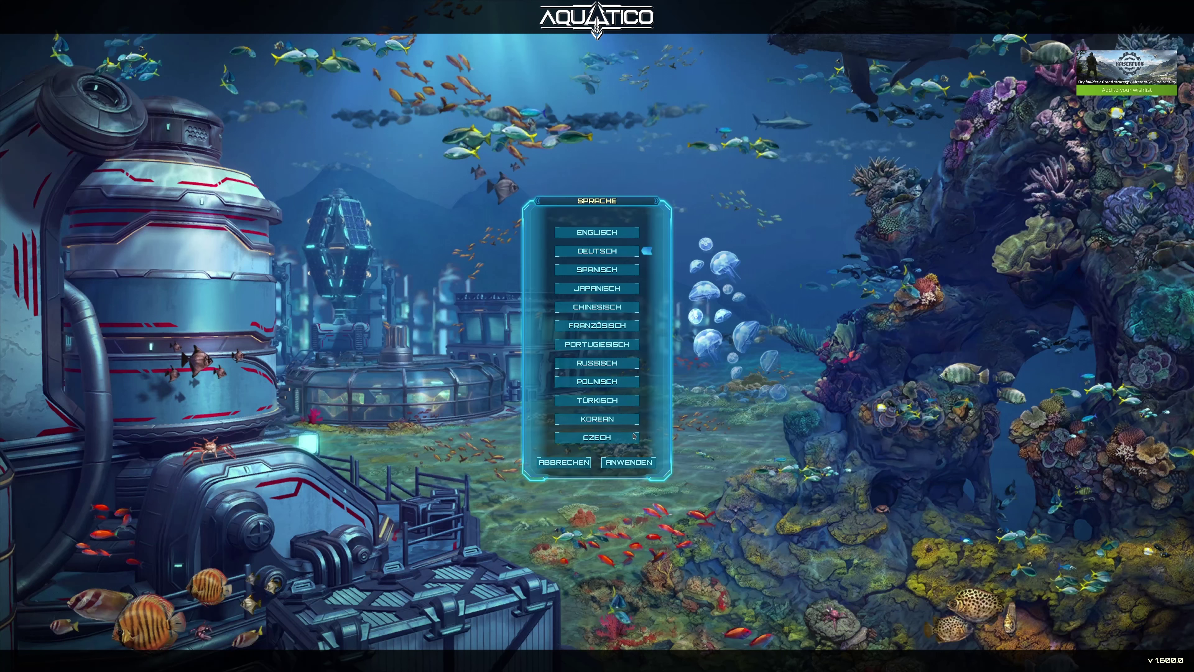
{"action": "left_click", "coordinate": [629, 461]}
Review the general and video options, apply the video settings and return to the main menu.
{"action": "left_click", "coordinate": [600, 357]}
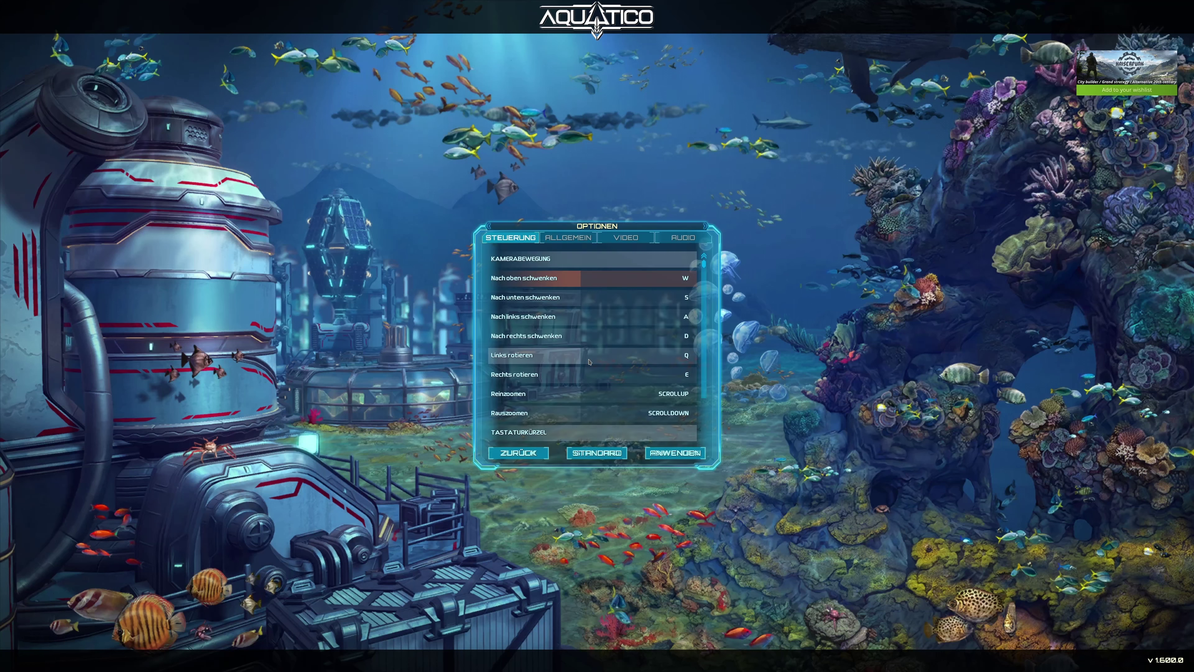
{"action": "left_click", "coordinate": [576, 240]}
{"action": "left_click", "coordinate": [626, 237]}
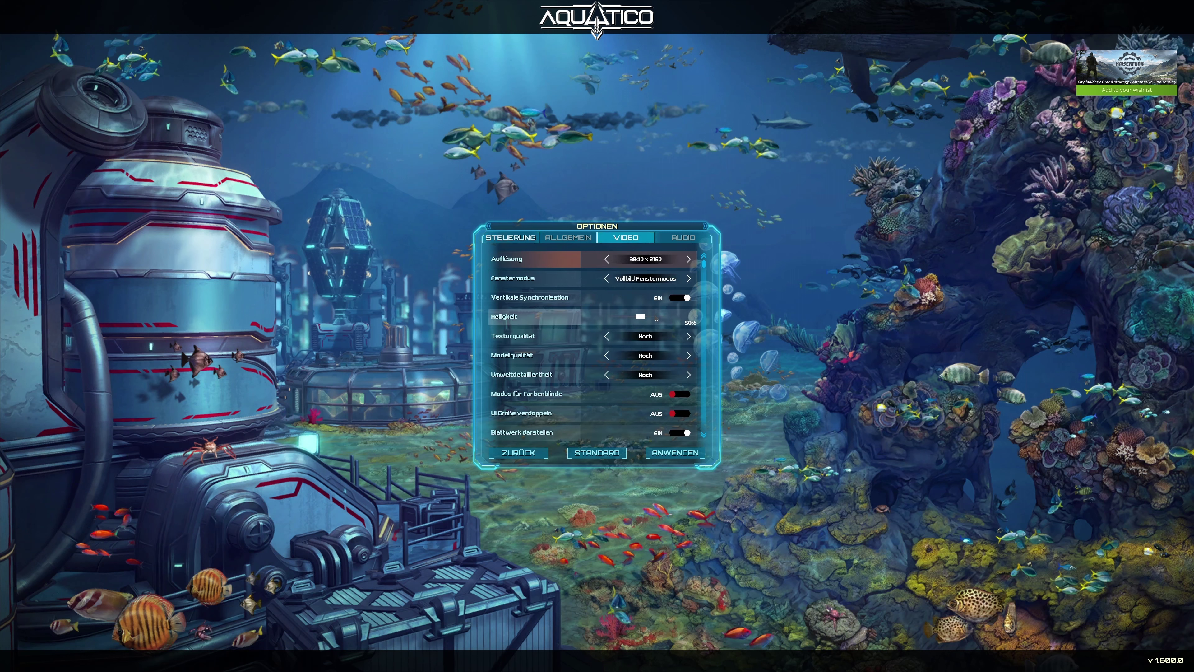
{"action": "left_click", "coordinate": [675, 453]}
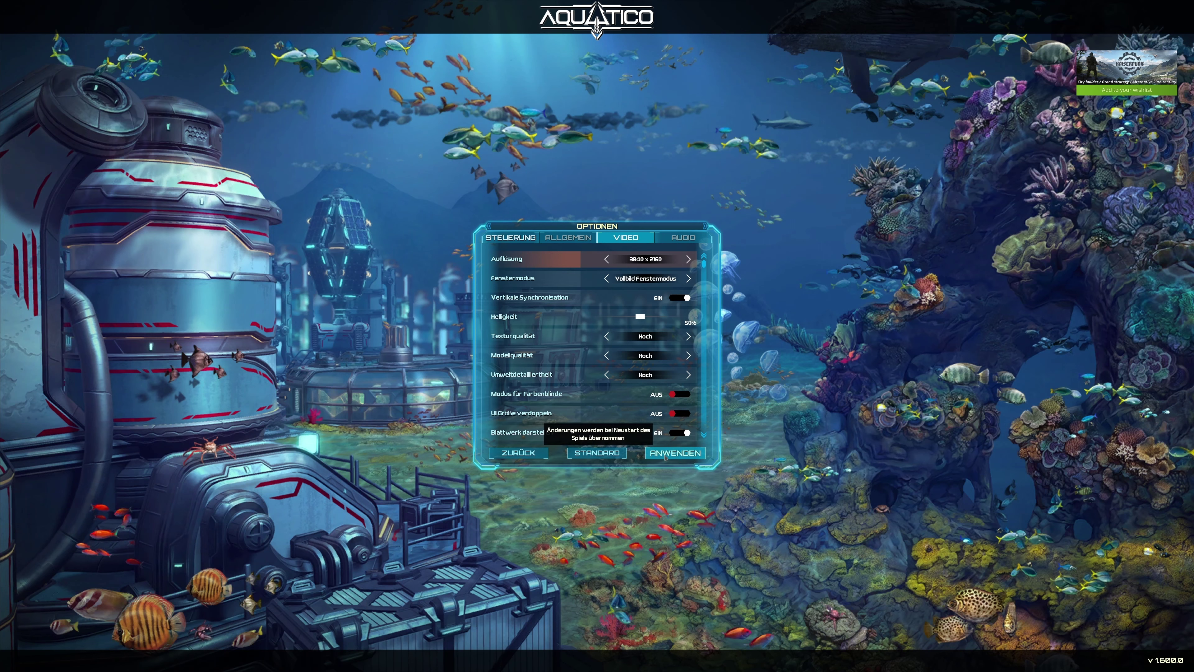
{"action": "left_click", "coordinate": [517, 453]}
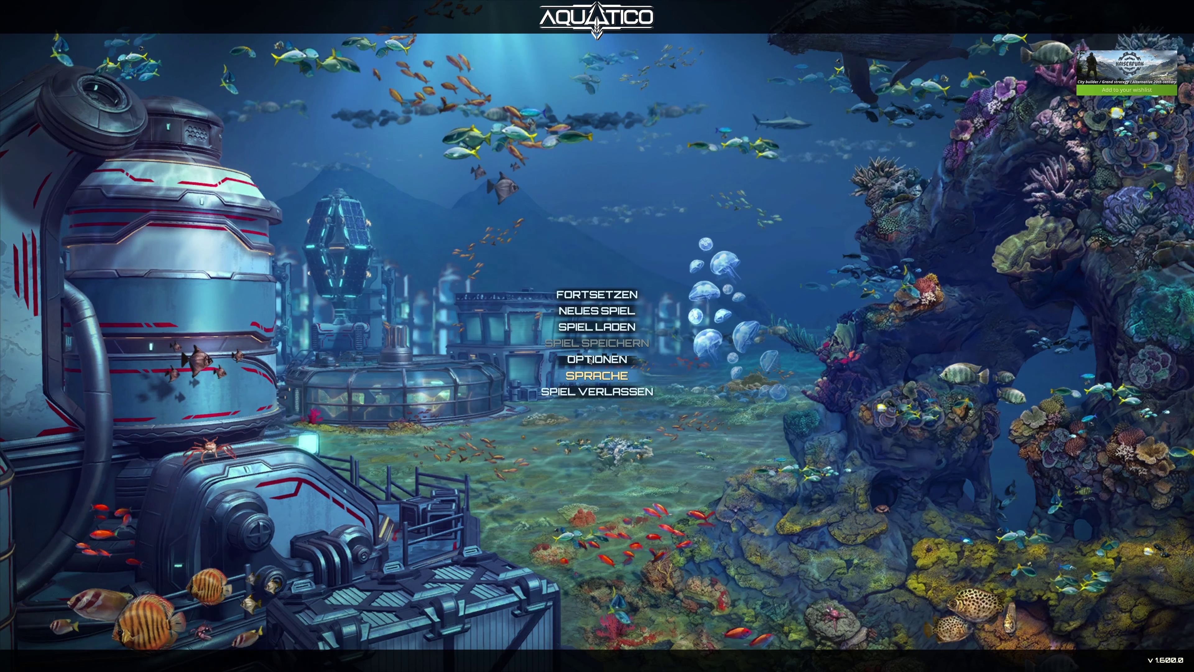
Continue the last saved game and look over the underwater city.
{"action": "left_click", "coordinate": [600, 296]}
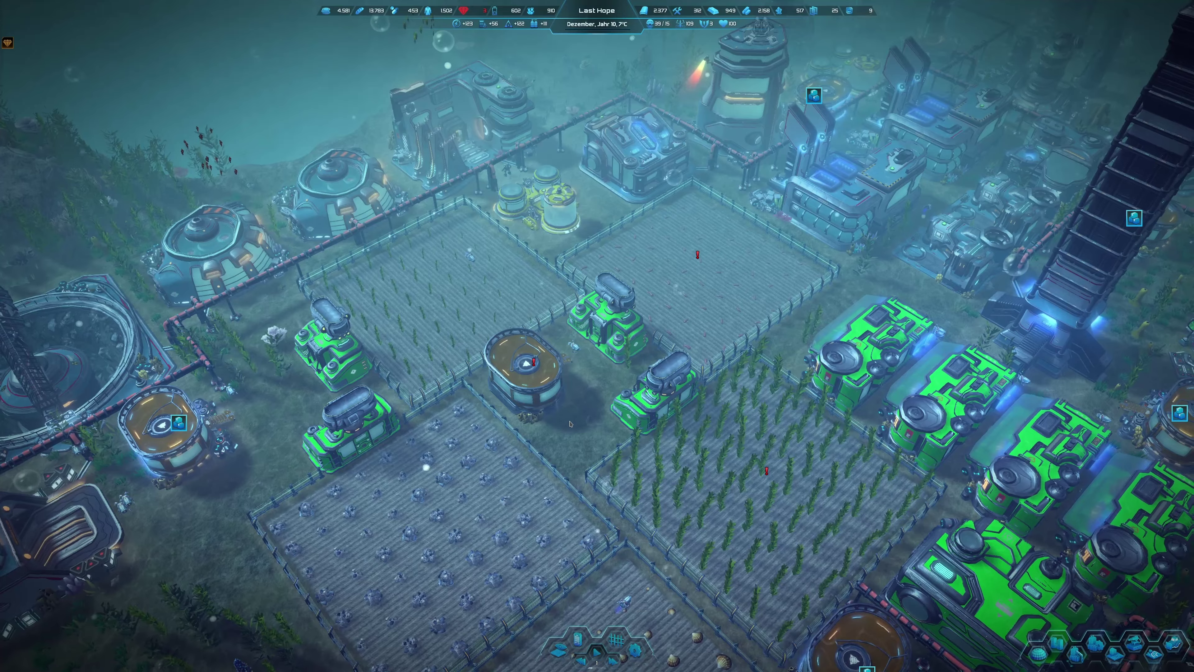
{"action": "scroll", "coordinate": [653, 426], "scroll_direction": "up", "scroll_amount": 3}
{"action": "key", "text": "q"}
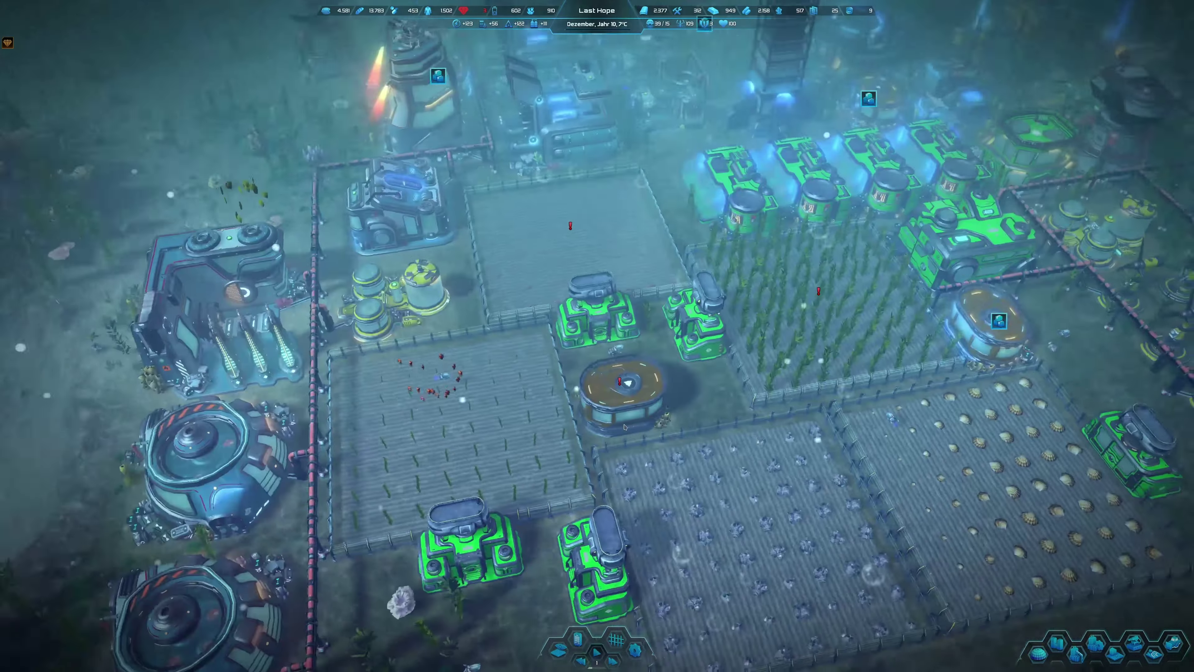
{"action": "key", "text": "w"}
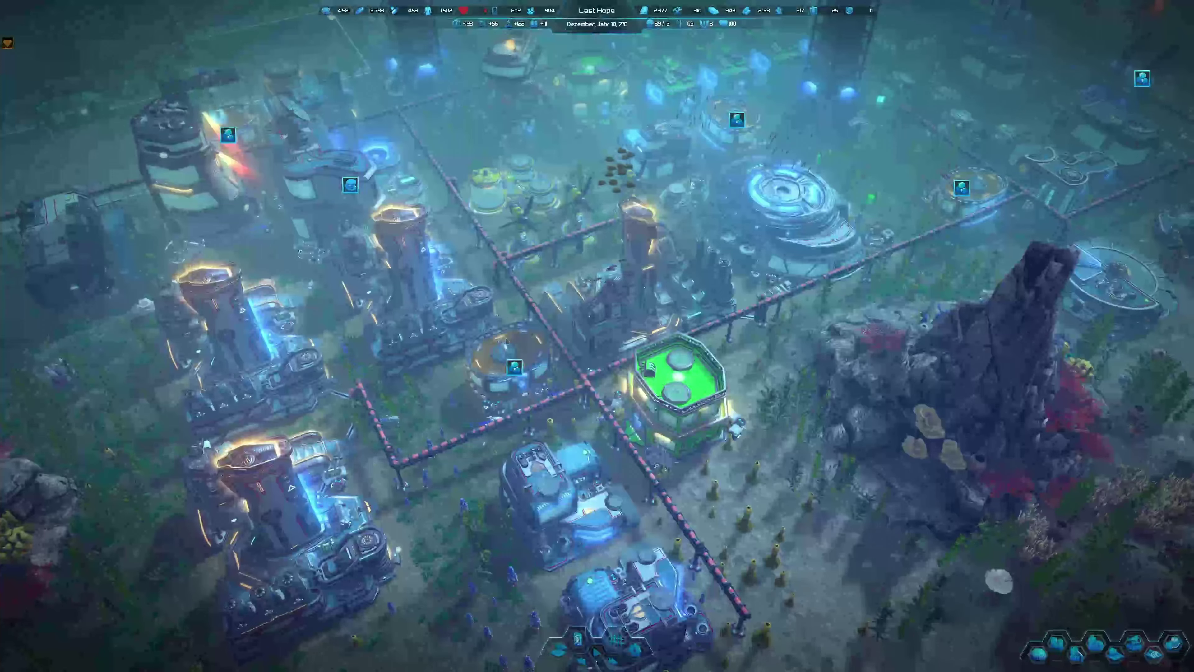
Inspect the details of the plastic factories one after another and of the maintenance depot.
{"action": "left_click", "coordinate": [453, 299]}
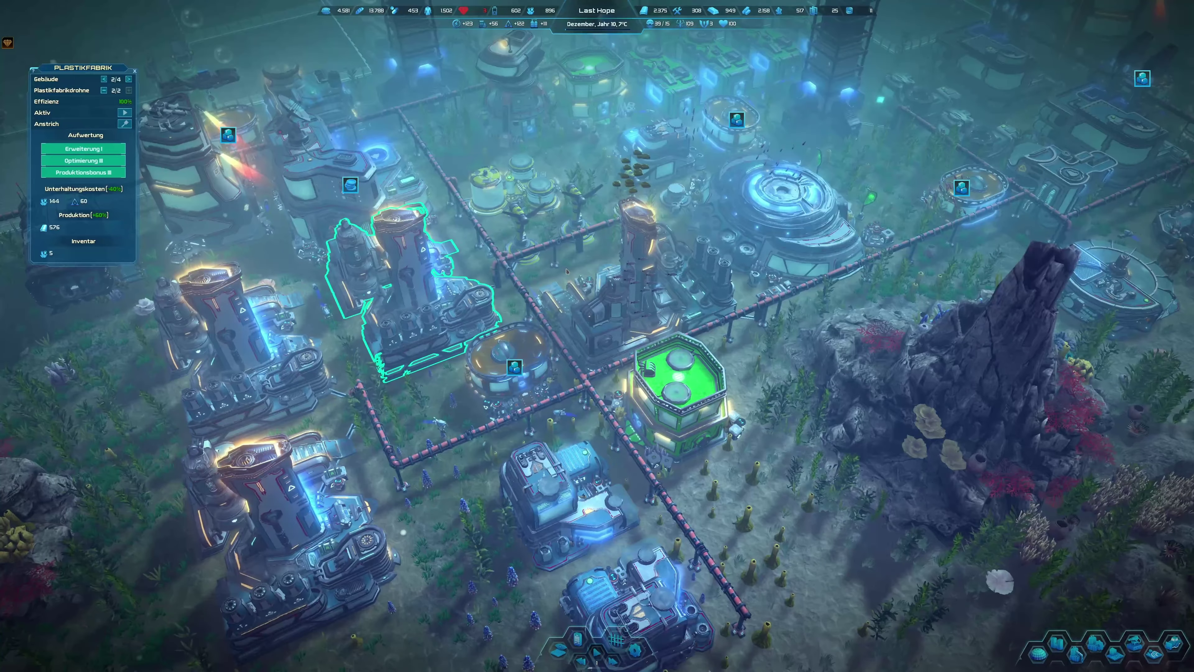
{"action": "left_click", "coordinate": [104, 79]}
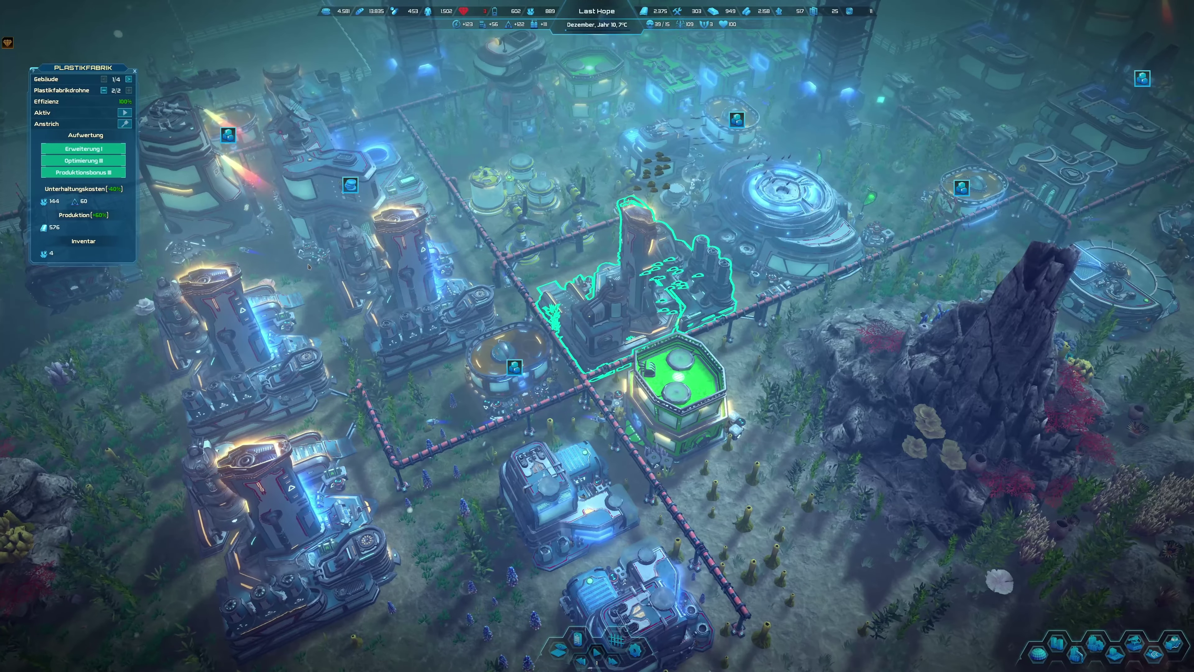
{"action": "left_click", "coordinate": [128, 79]}
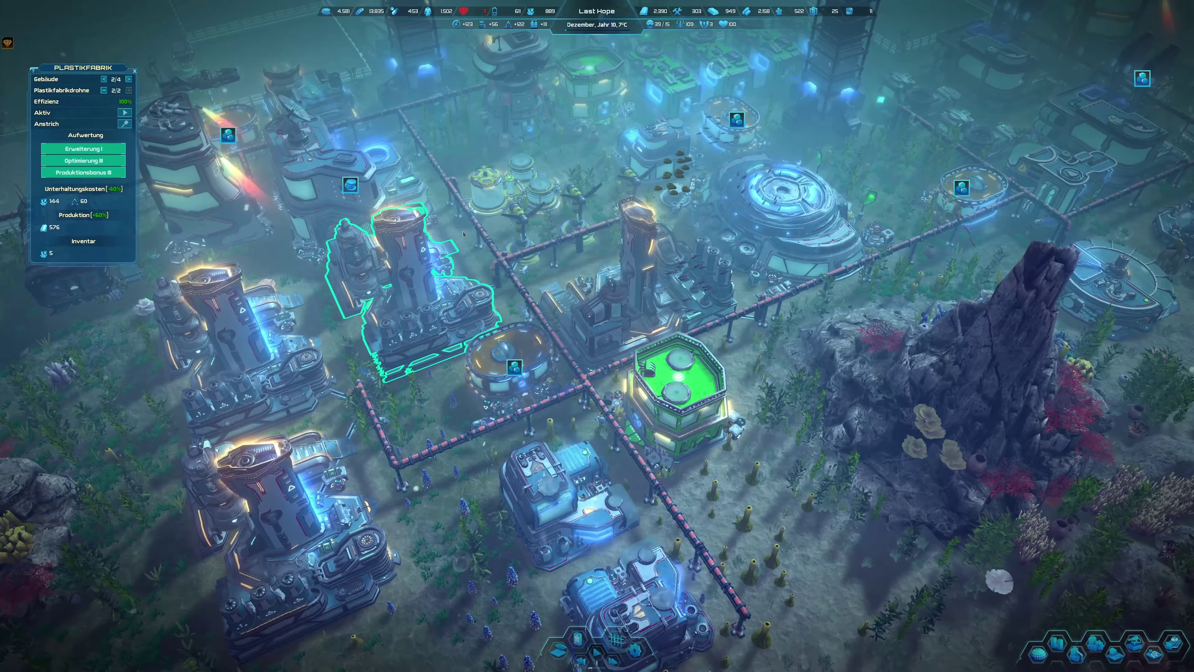
{"action": "key", "text": "w"}
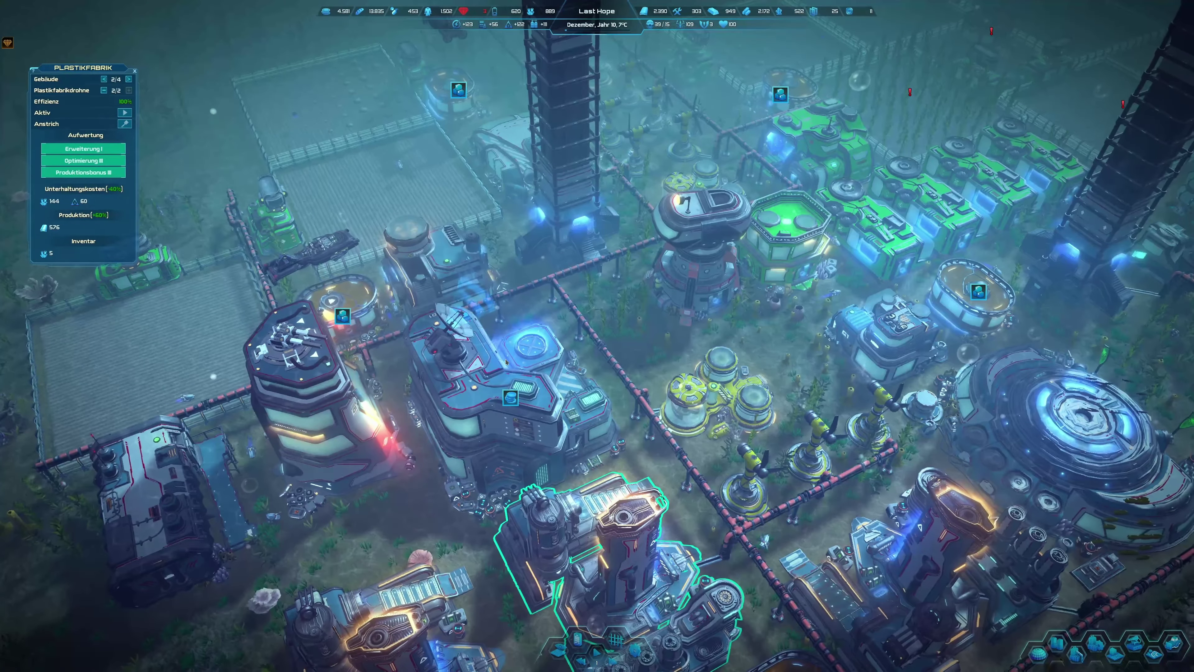
{"action": "left_click", "coordinate": [697, 275]}
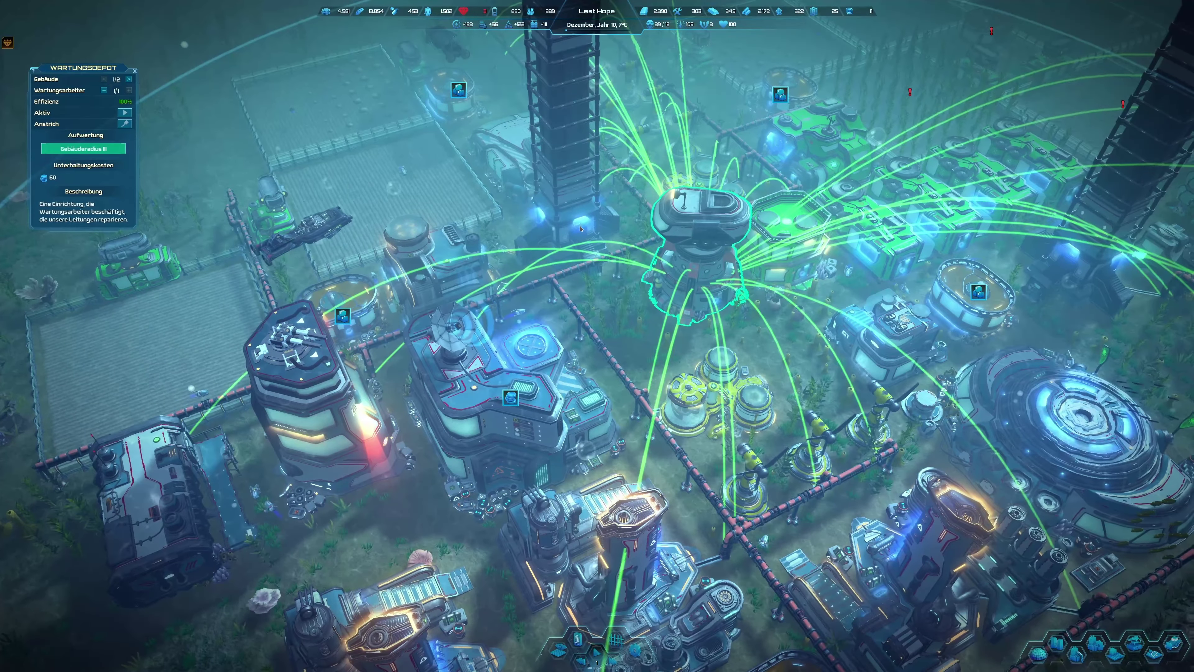
Inspect the small dome's details and quit Aquatico to the desktop, confirming the exit.
{"action": "key", "text": "Escape"}
{"action": "left_click", "coordinate": [570, 226]}
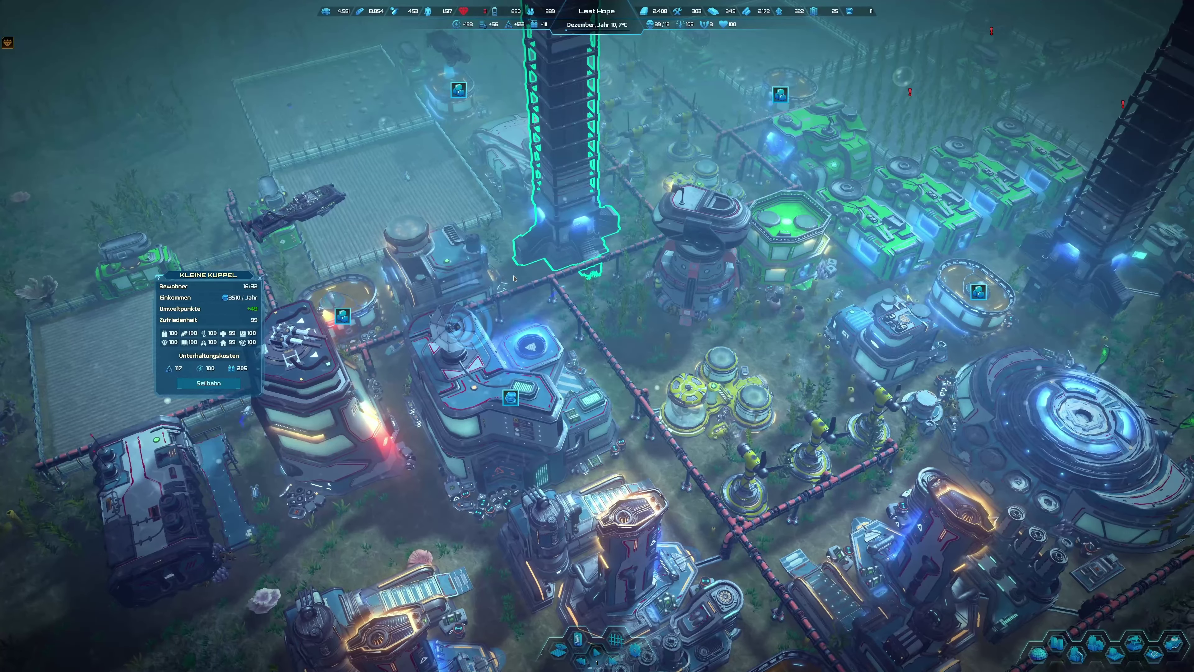
{"action": "key", "text": "Escape"}
{"action": "key", "text": "Escape"}
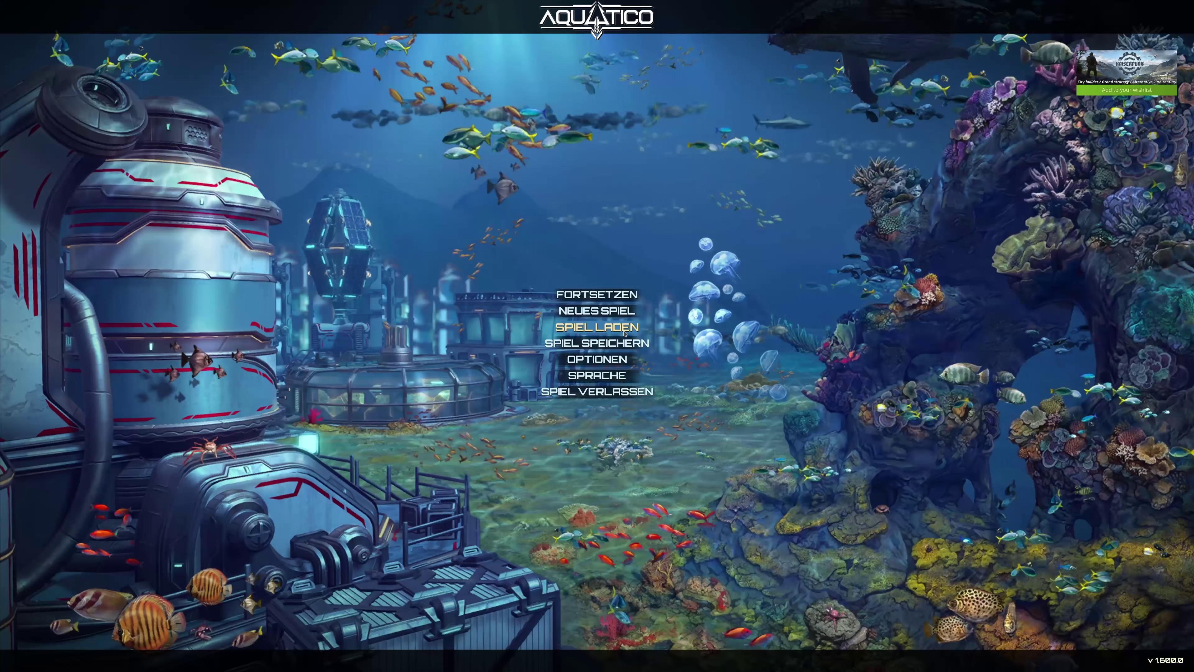
{"action": "left_click", "coordinate": [588, 391]}
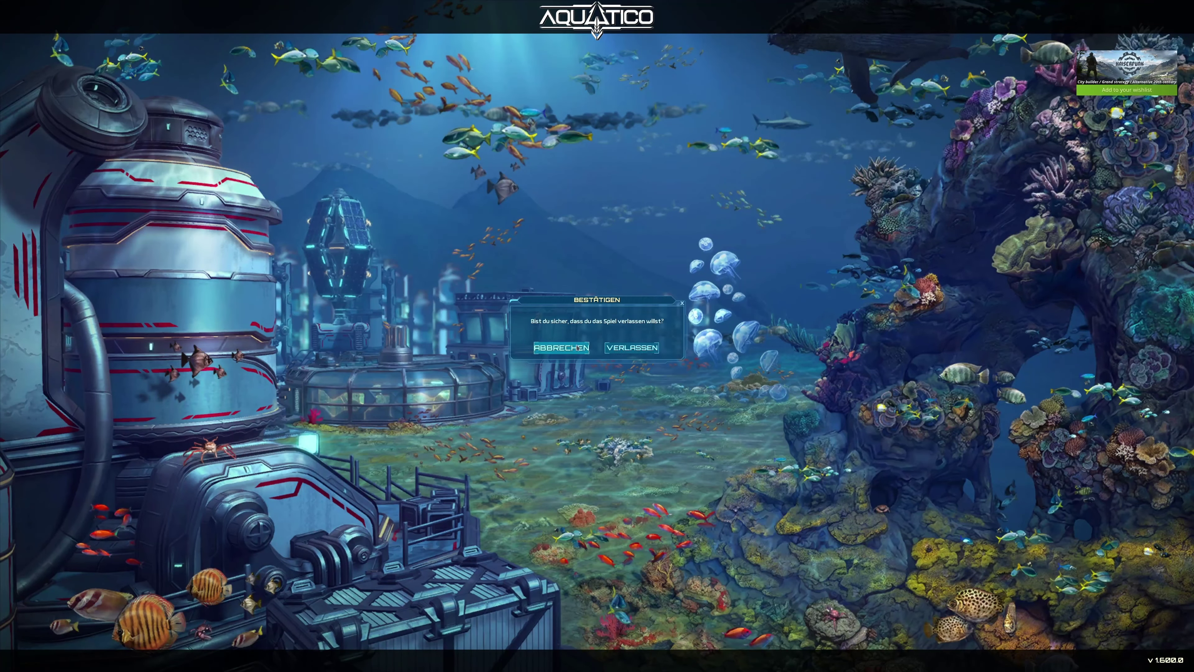
{"action": "left_click", "coordinate": [629, 349]}
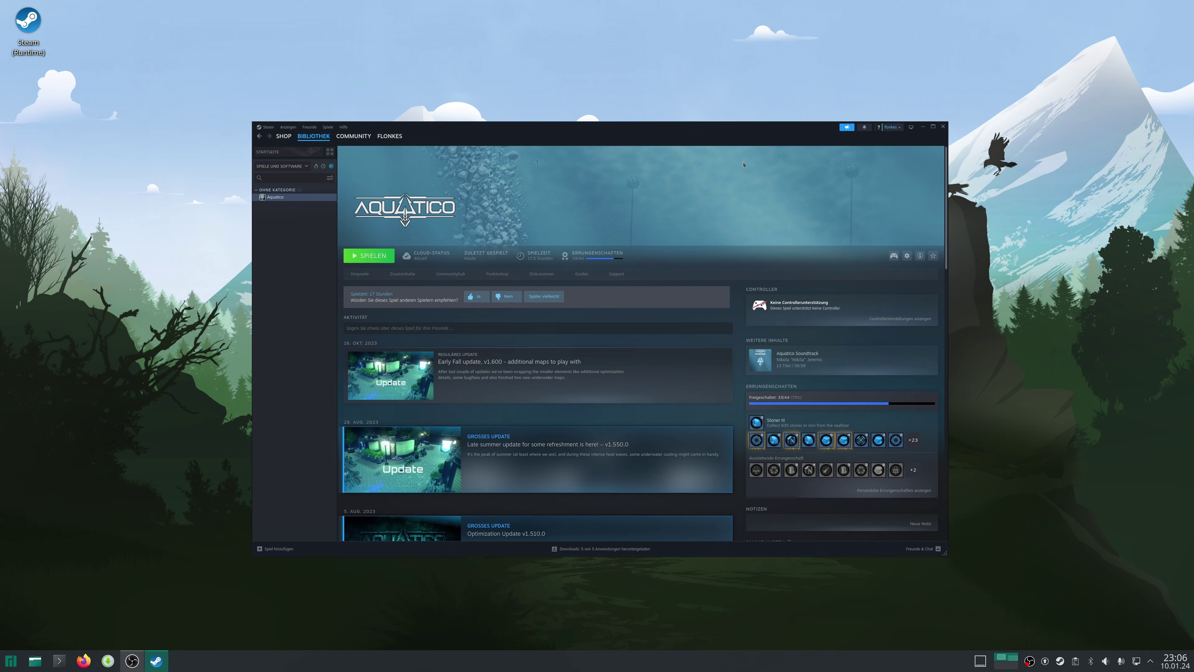
Close the Steam library window and exit the Steam client still running in the background.
{"action": "left_click", "coordinate": [943, 127]}
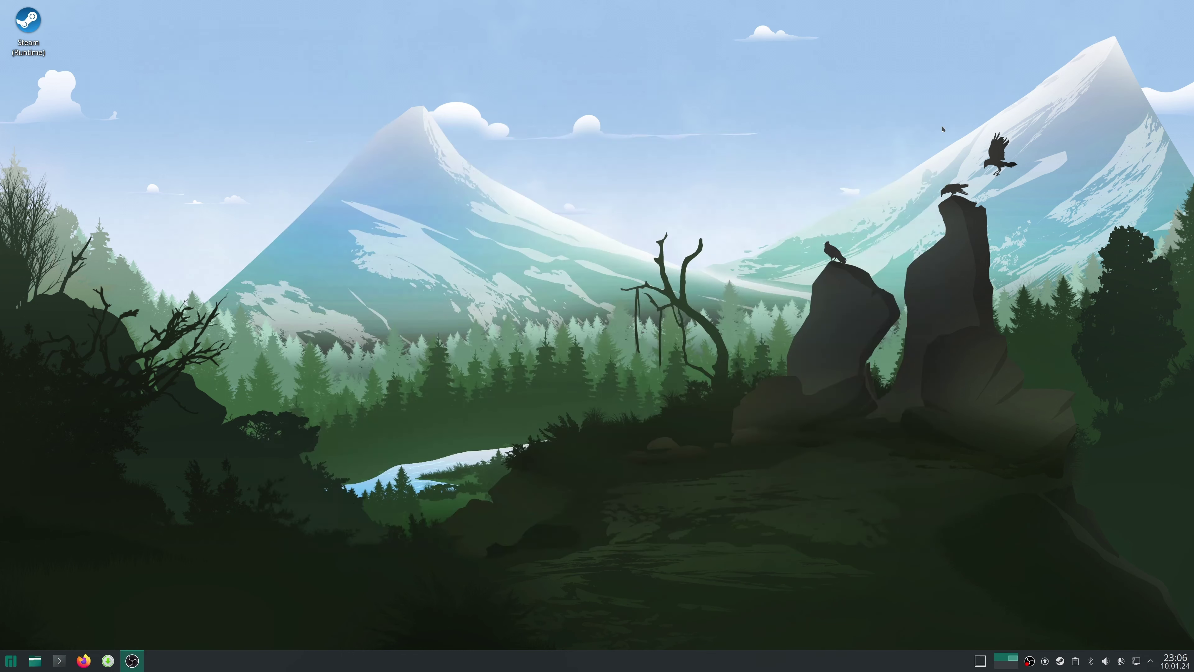
{"action": "right_click", "coordinate": [1061, 661]}
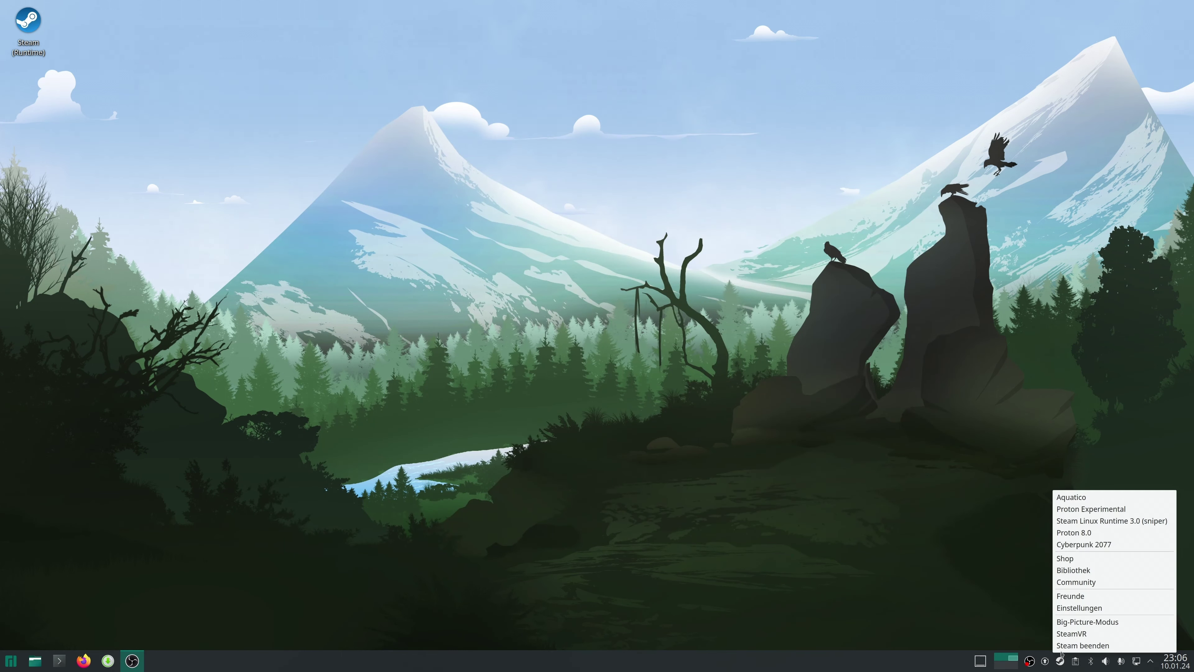
{"action": "left_click", "coordinate": [1077, 646]}
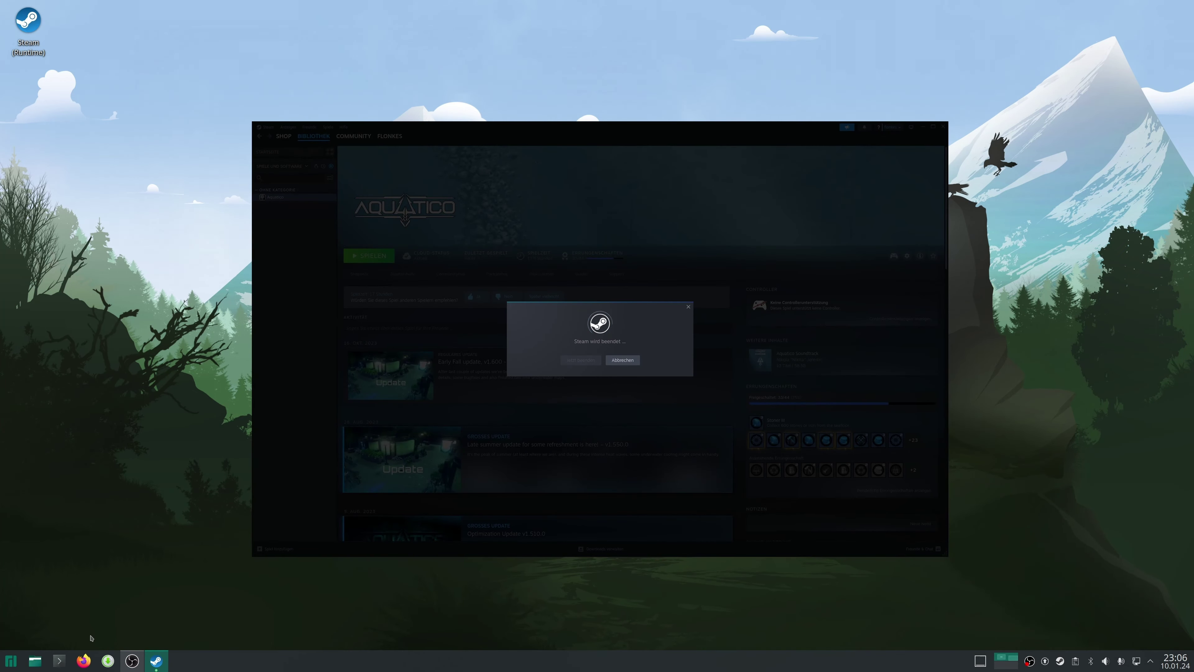
Find and launch Lutris, and enlarge its main window so that all sources and runners fit.
{"action": "left_click", "coordinate": [10, 661]}
{"action": "type", "text": "lut"}
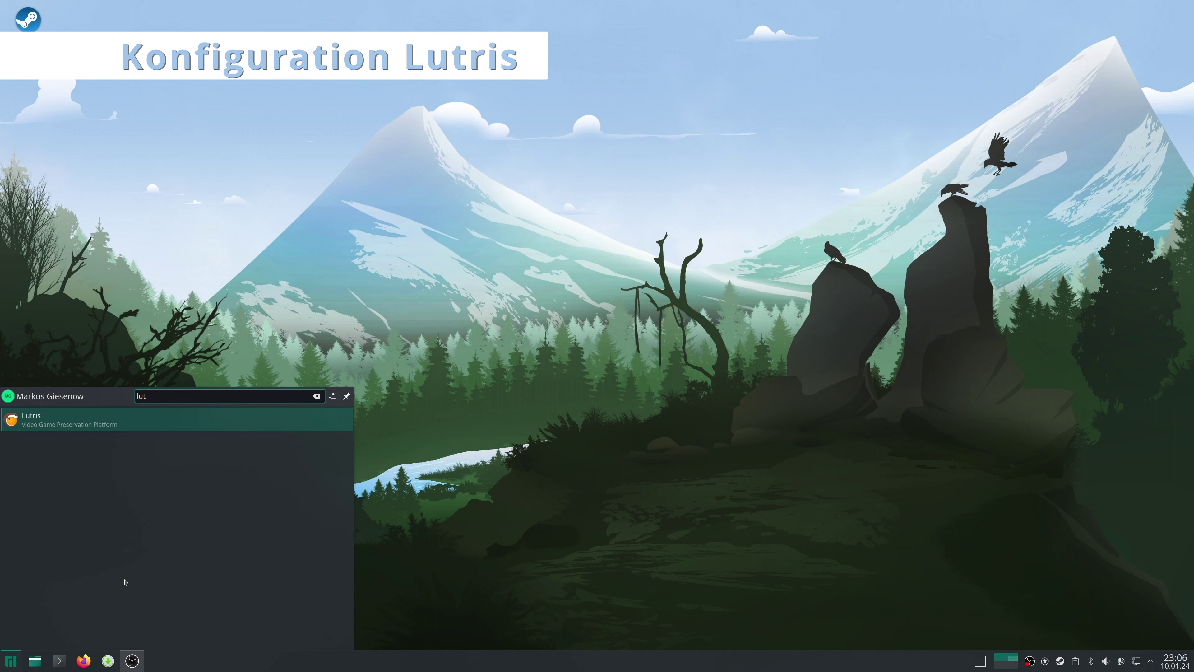
{"action": "key", "text": "Return"}
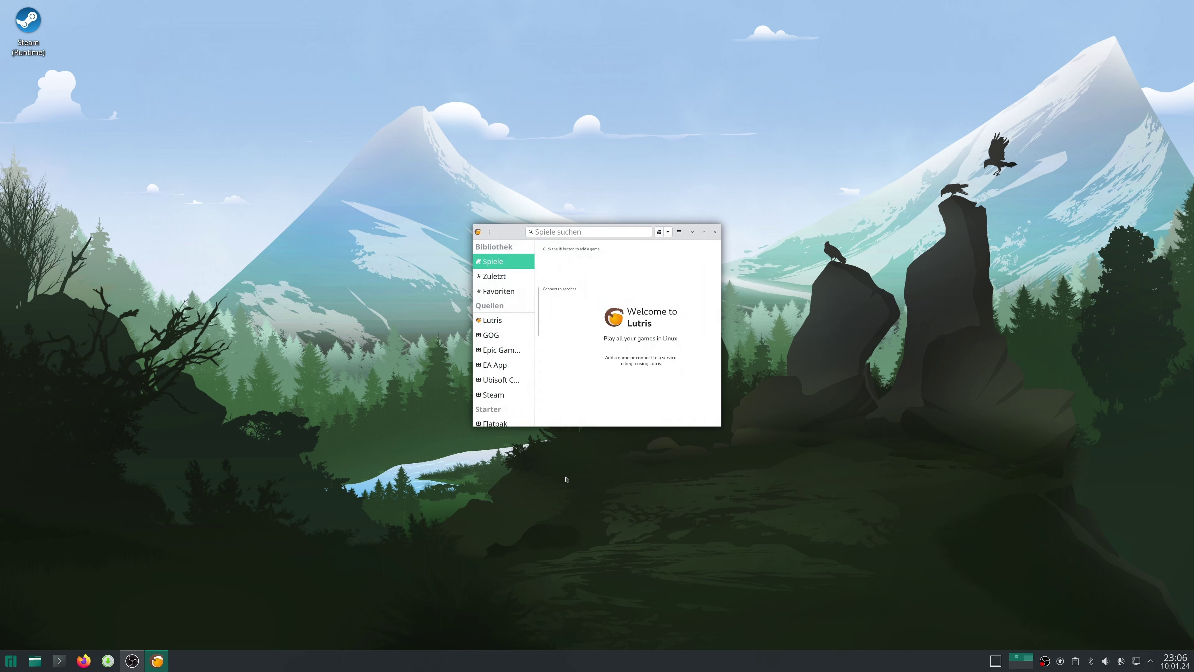
{"action": "left_click_drag", "start_coordinate": [481, 426], "coordinate": [250, 558]}
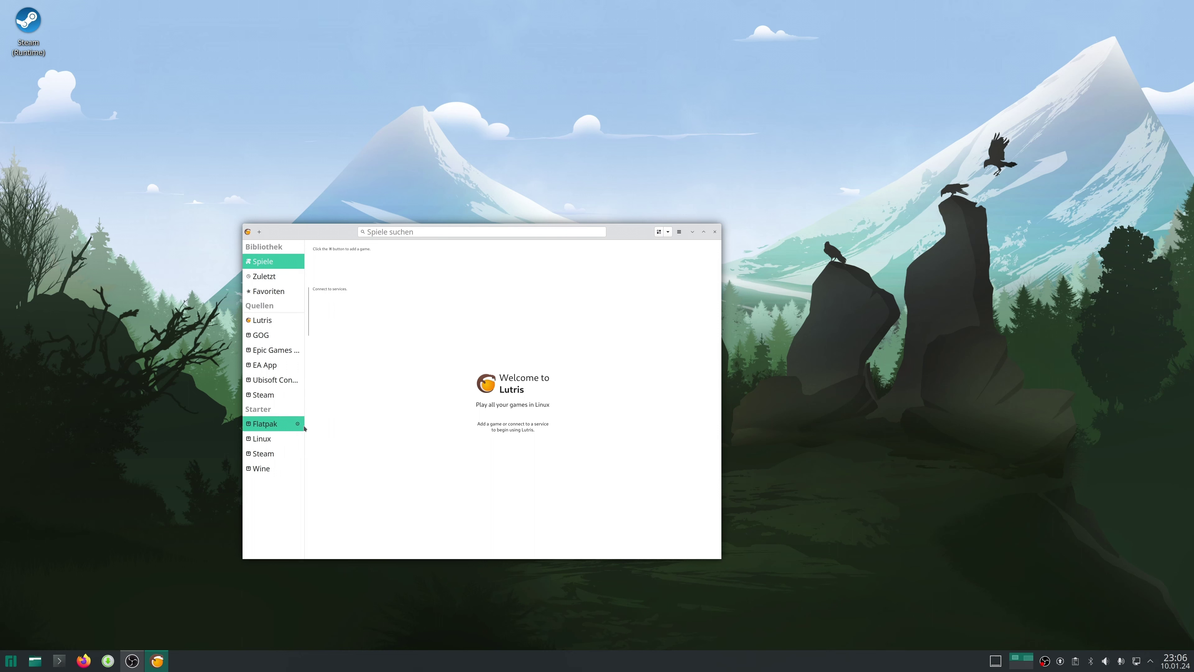
Open the runners section of the Lutris settings, enlarge the window and look through the available runners.
{"action": "left_click", "coordinate": [680, 233]}
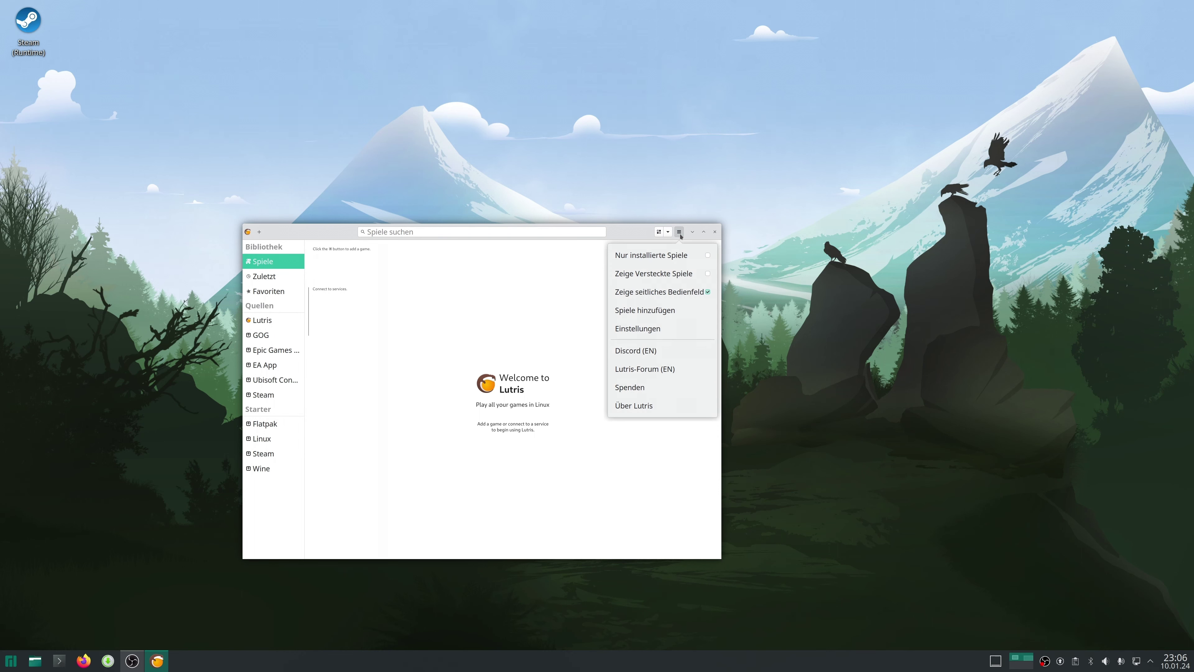
{"action": "left_click", "coordinate": [668, 329]}
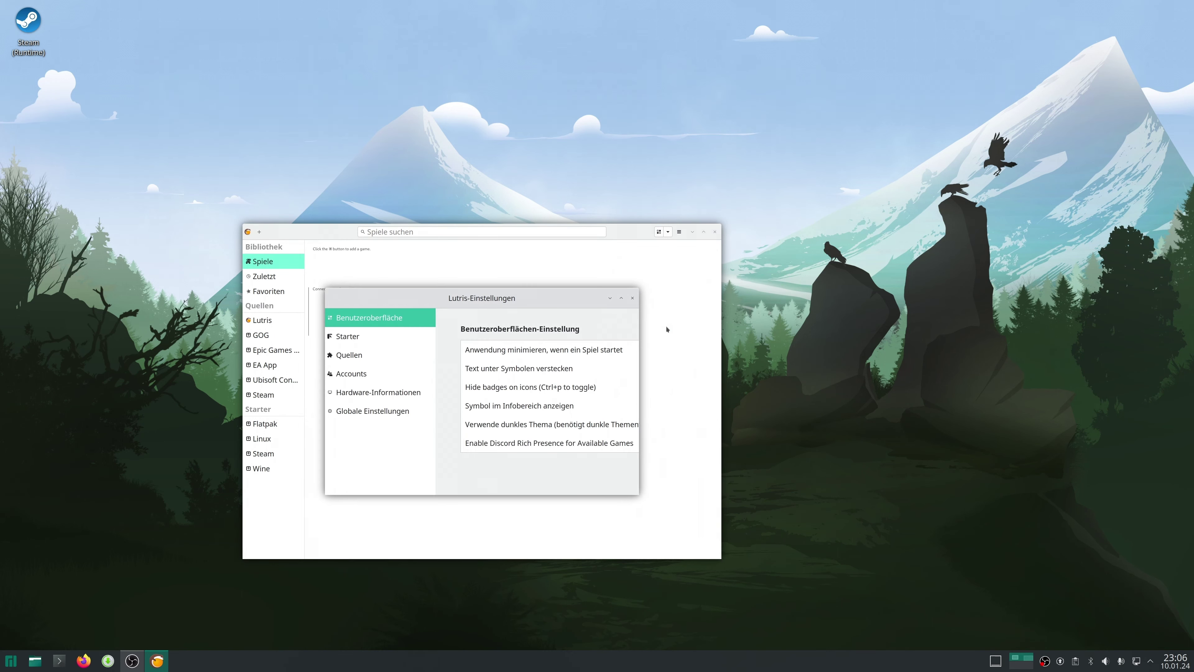
{"action": "left_click", "coordinate": [394, 340]}
{"action": "left_click_drag", "start_coordinate": [642, 495], "coordinate": [910, 624]}
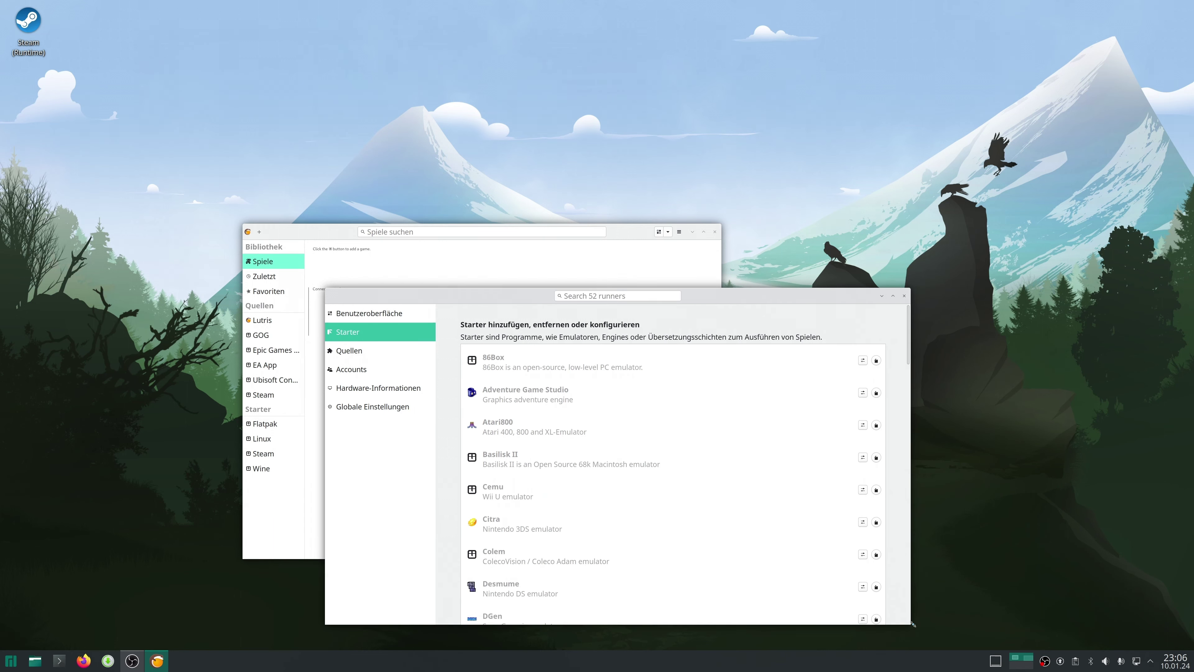
{"action": "scroll", "coordinate": [755, 520], "scroll_direction": "down", "scroll_amount": 5}
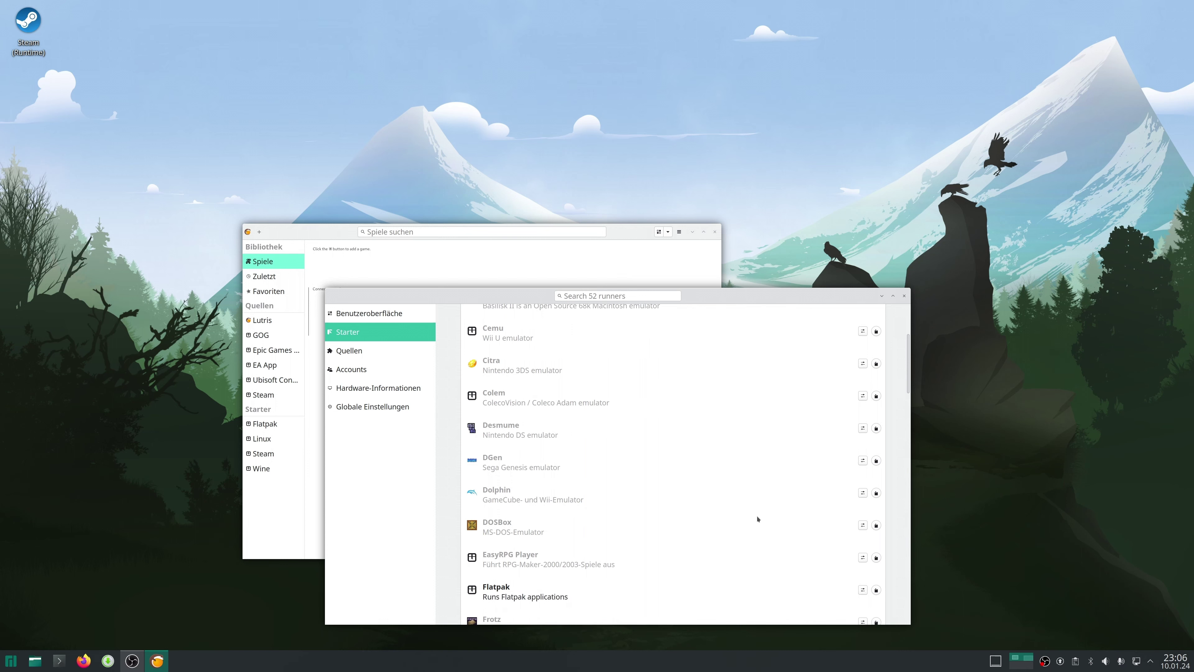
{"action": "scroll", "coordinate": [758, 517], "scroll_direction": "down", "scroll_amount": 4}
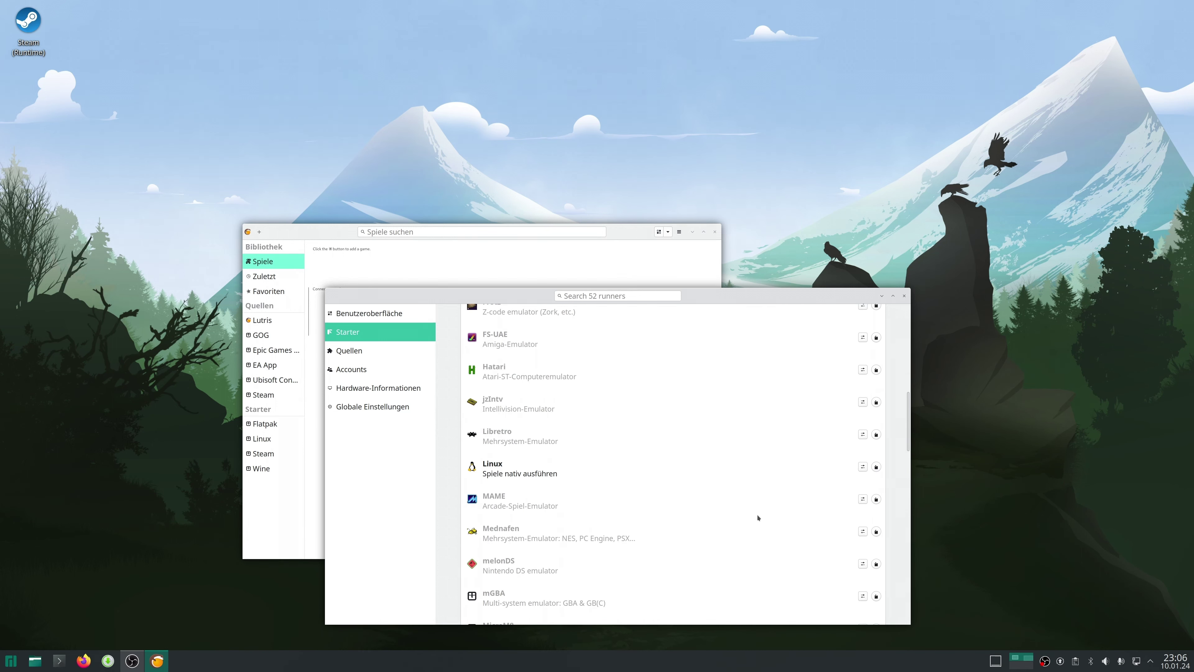
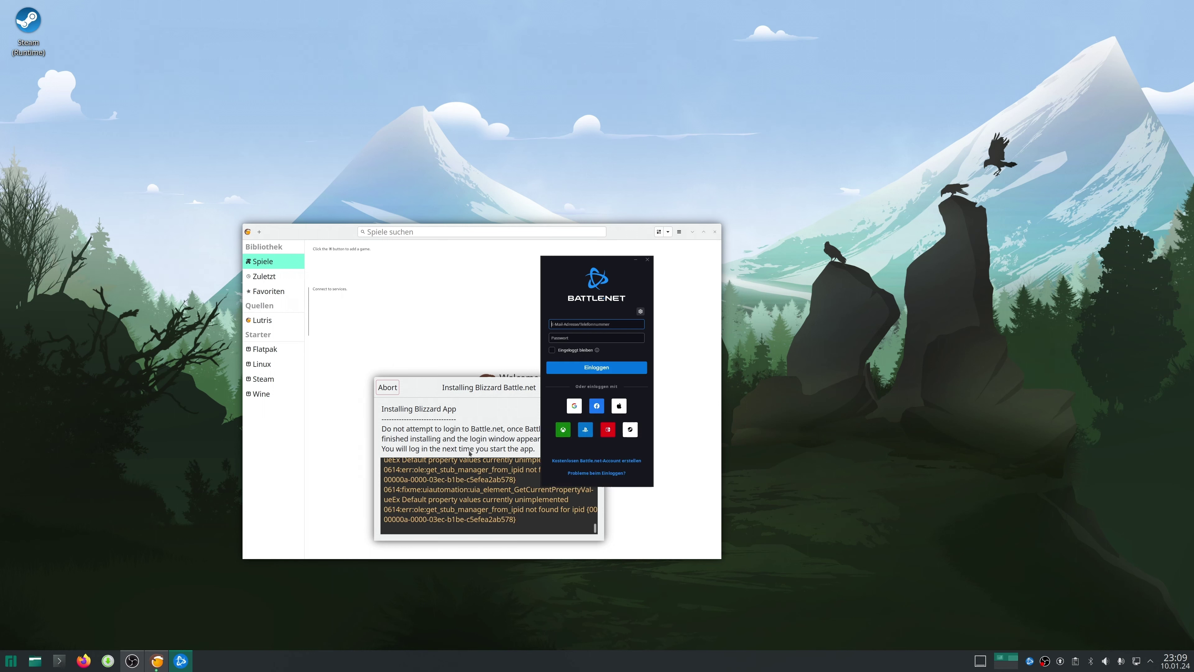
Close the Battle.net login window without signing in and dismiss the completed Blizzard Battle.net installer.
{"action": "left_click", "coordinate": [647, 260]}
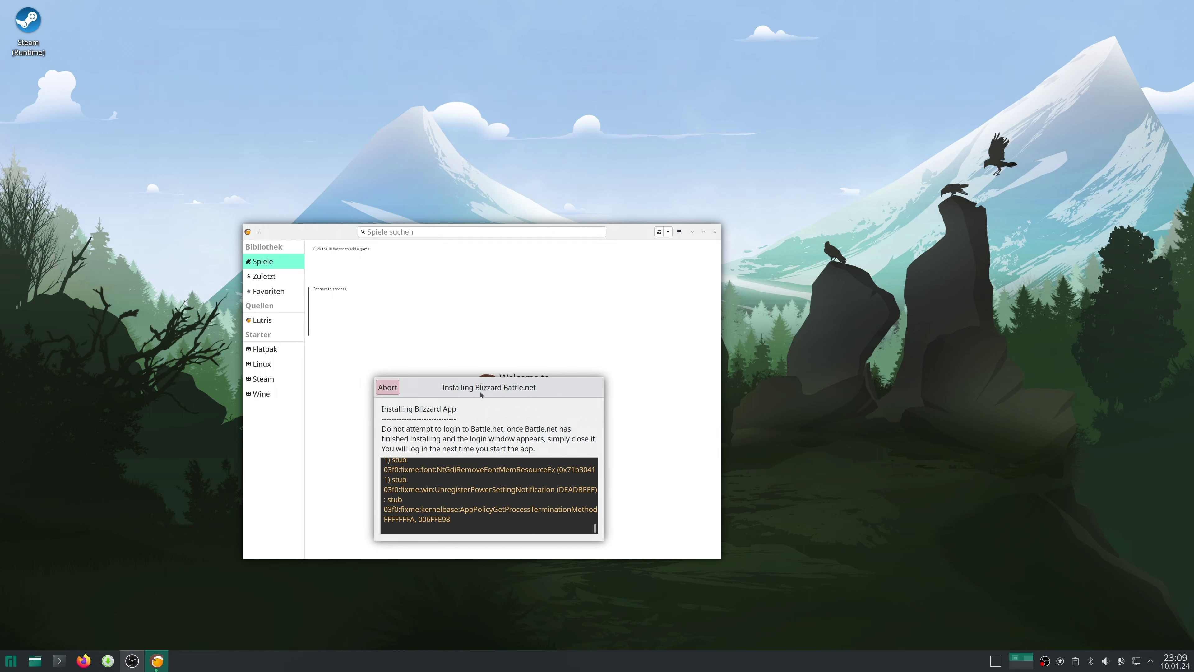
{"action": "left_click_drag", "start_coordinate": [480, 392], "coordinate": [518, 312]}
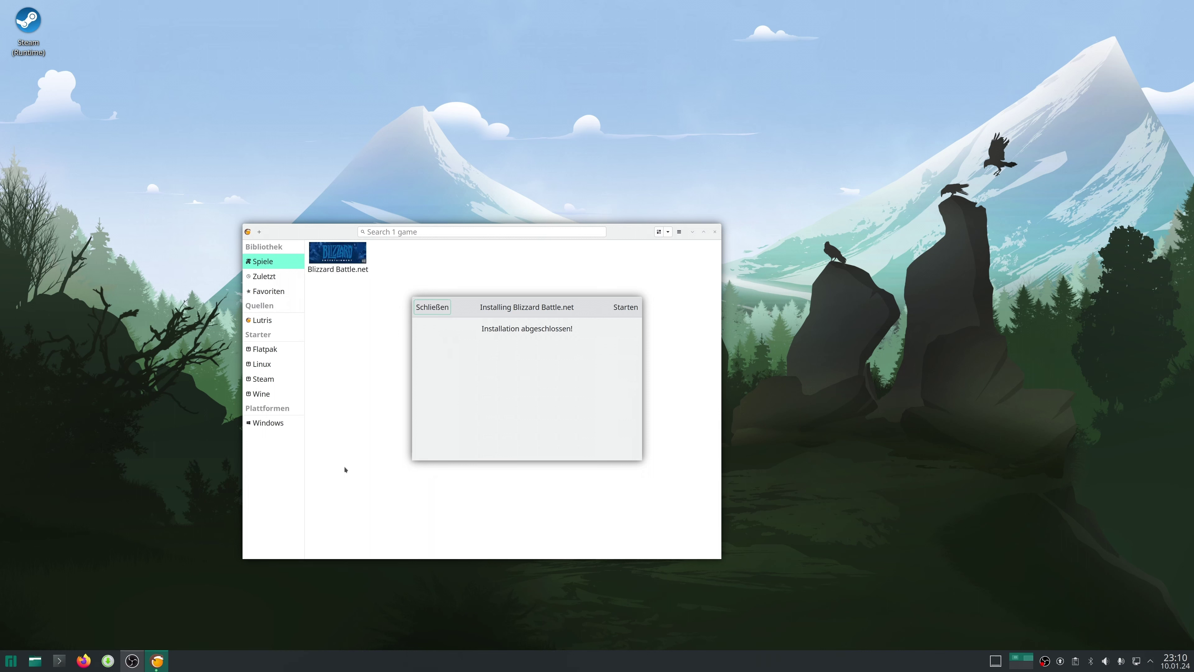
{"action": "left_click", "coordinate": [443, 314]}
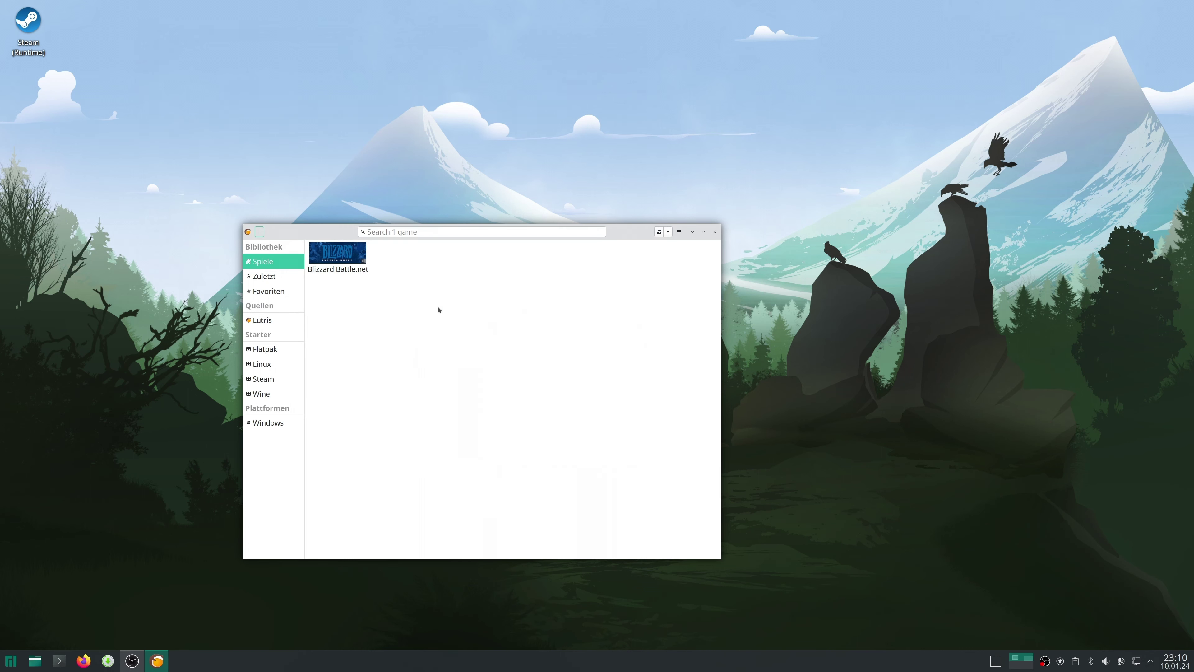
Add a game by searching the Lutris website's install scripts for "gog galaxy" and choose GOG Galaxy.
{"action": "left_click", "coordinate": [260, 232]}
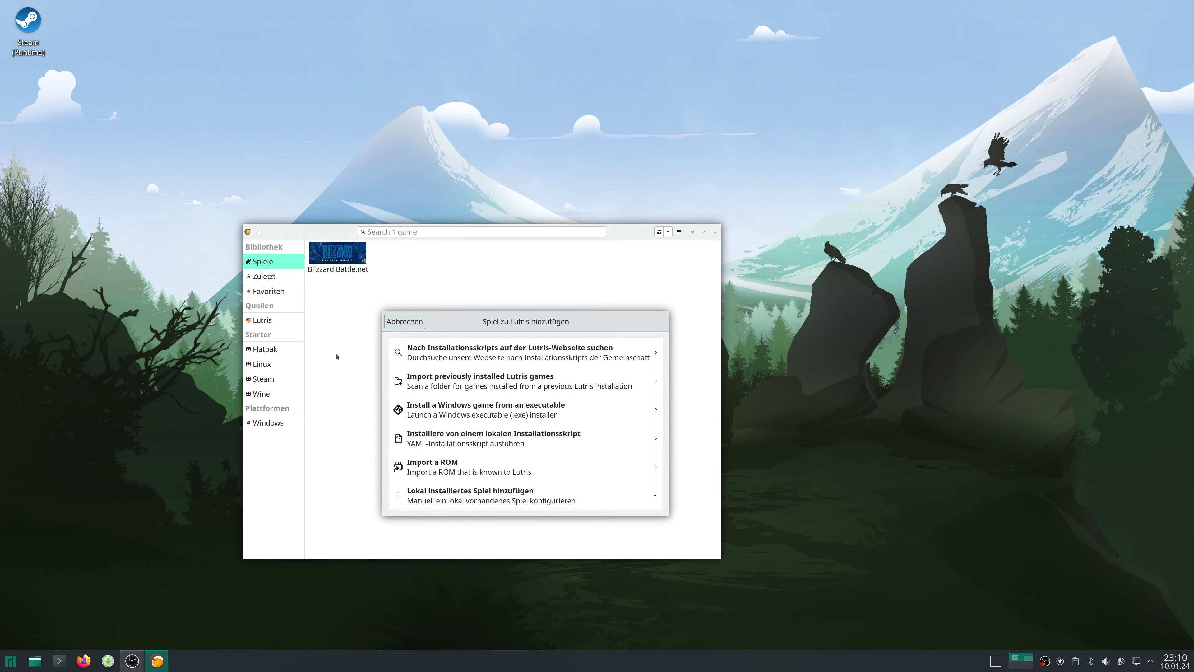
{"action": "left_click", "coordinate": [469, 353]}
{"action": "type", "text": "gog"}
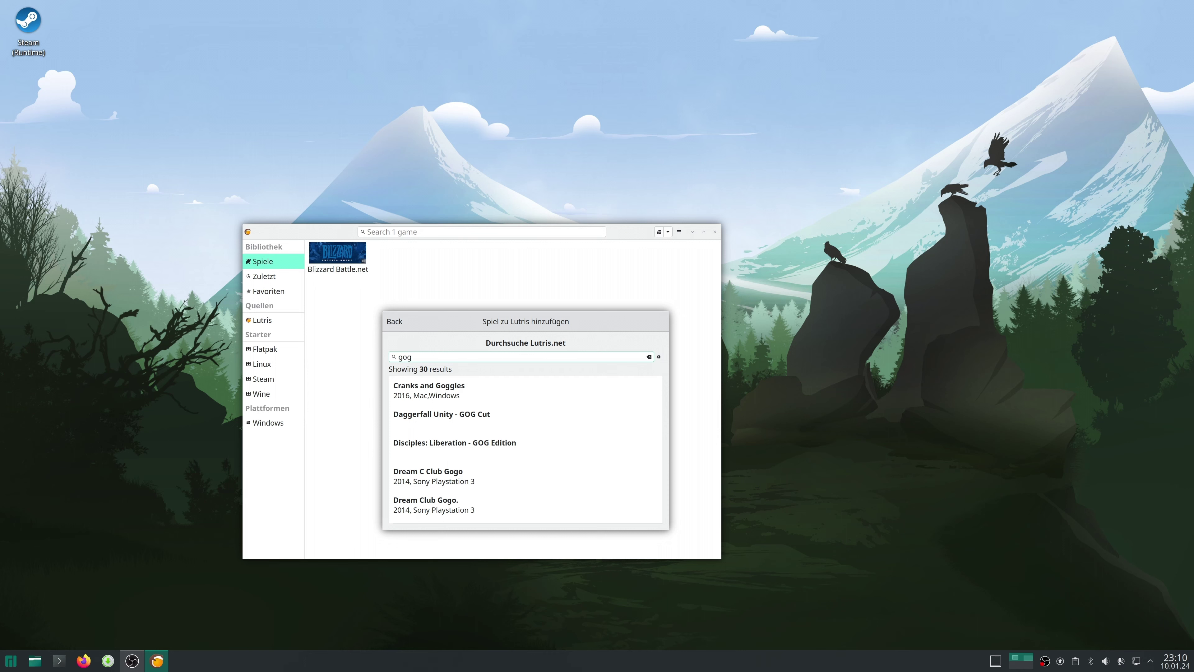
{"action": "type", "text": " galaxy"}
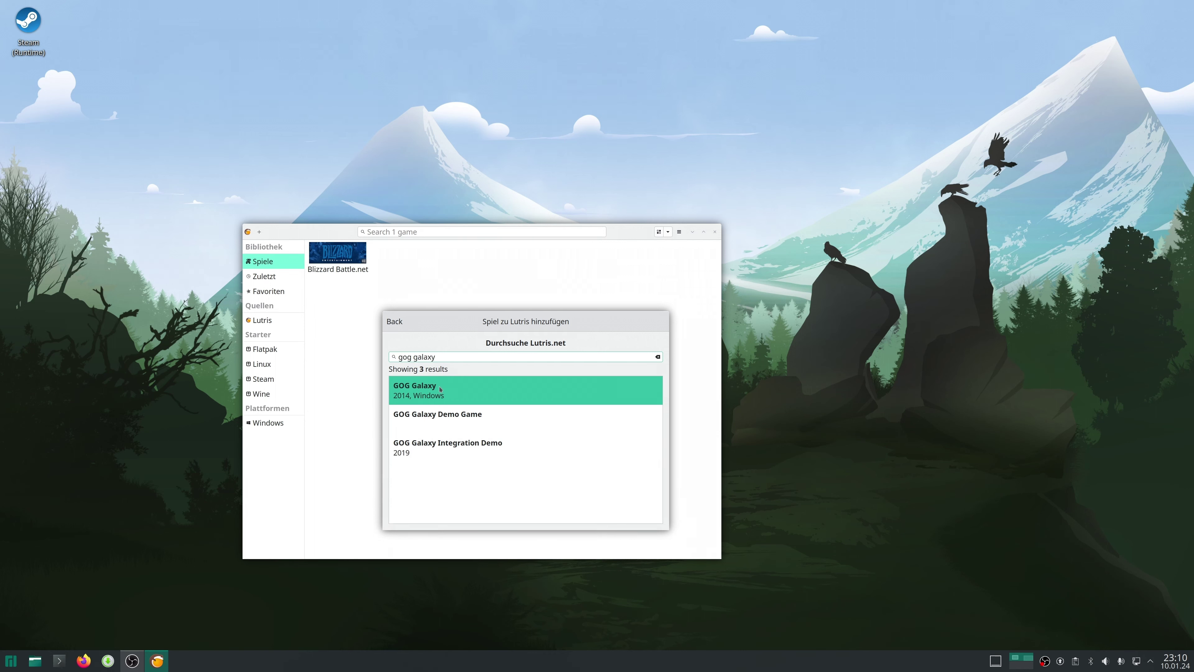
{"action": "left_click", "coordinate": [441, 389]}
Start the GOG Galaxy installation with the suggested gog-galaxy directory and the setup file set to be downloaded.
{"action": "left_click", "coordinate": [567, 347]}
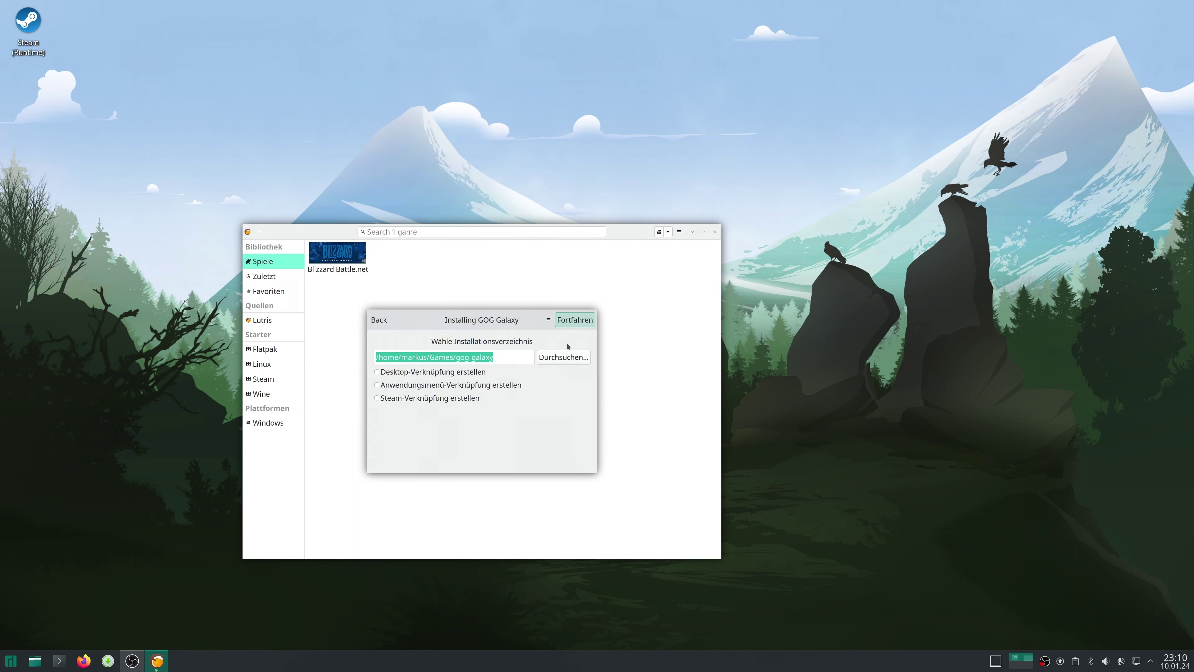
{"action": "left_click", "coordinate": [575, 322]}
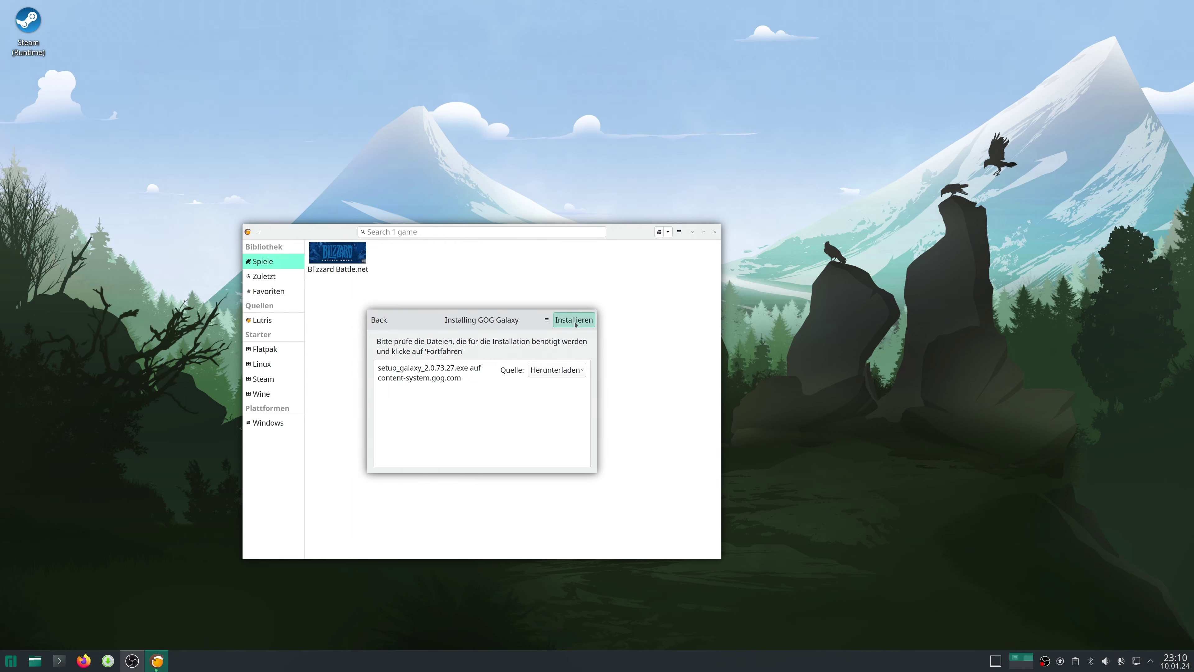
{"action": "left_click", "coordinate": [574, 321]}
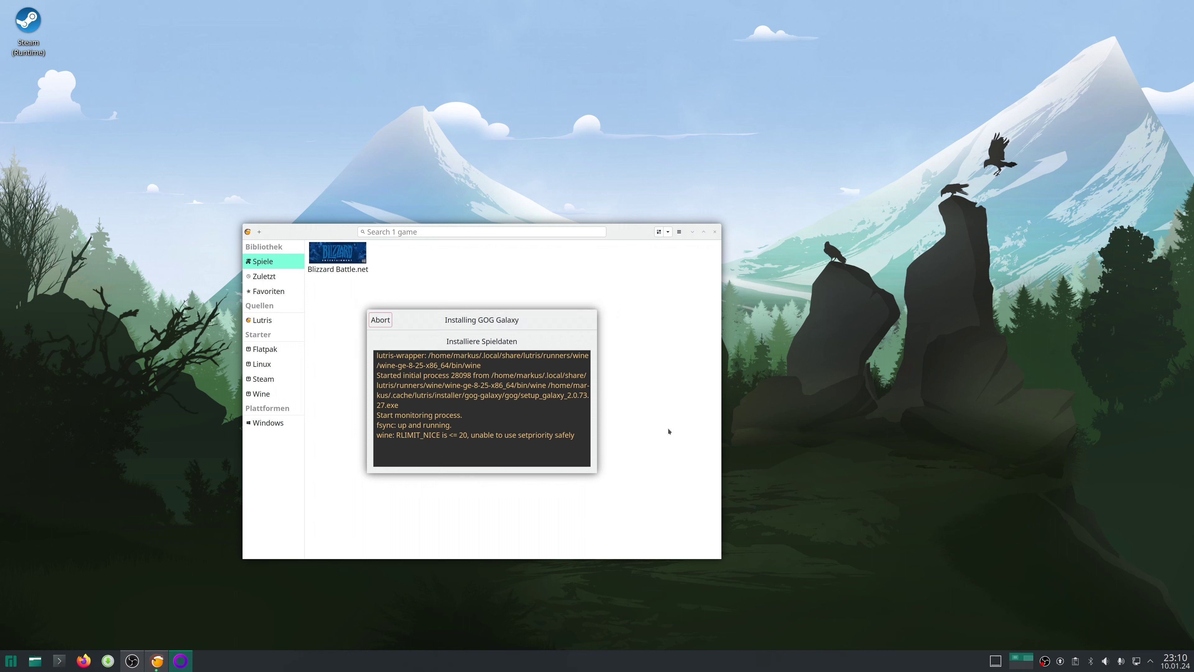
Go through the GOG GALAXY setup wizard, accepting the licence agreement and continuing past the additional tasks.
{"action": "left_click", "coordinate": [604, 355]}
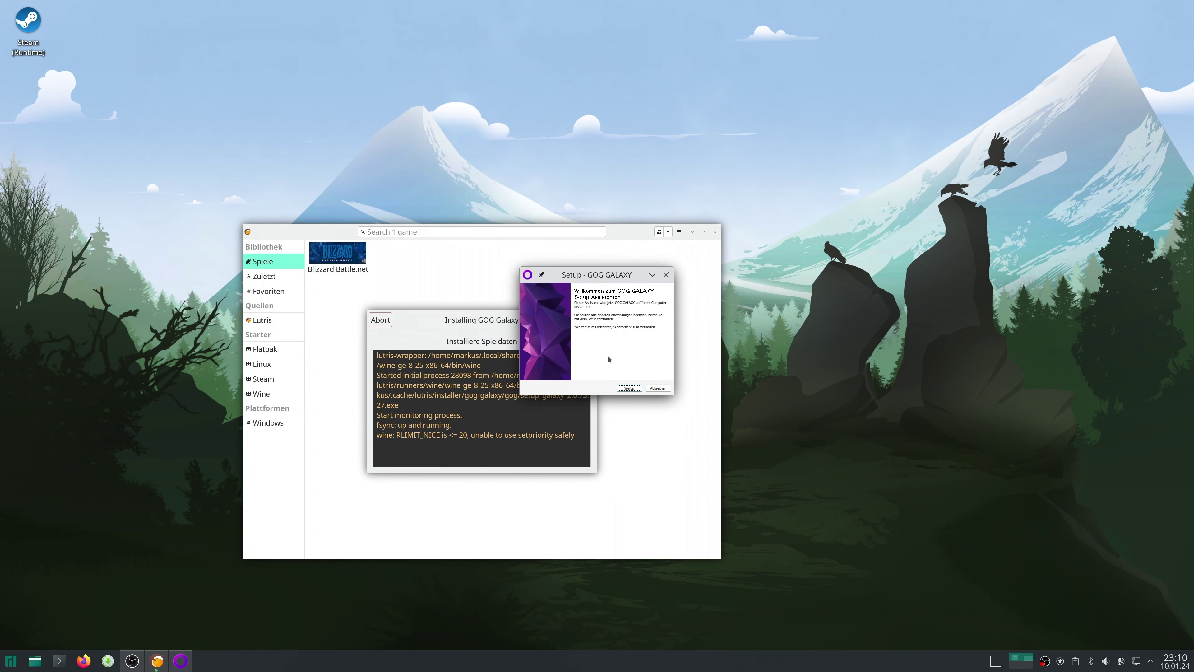
{"action": "left_click", "coordinate": [629, 388]}
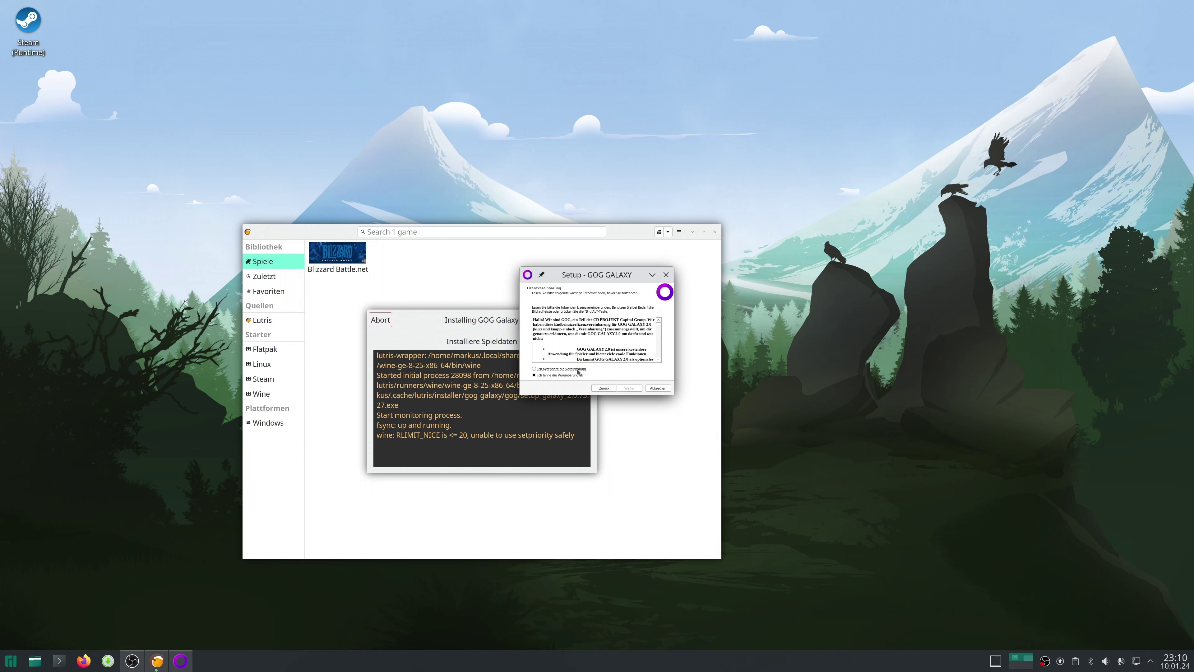
{"action": "left_click", "coordinate": [631, 389]}
{"action": "left_click", "coordinate": [631, 389]}
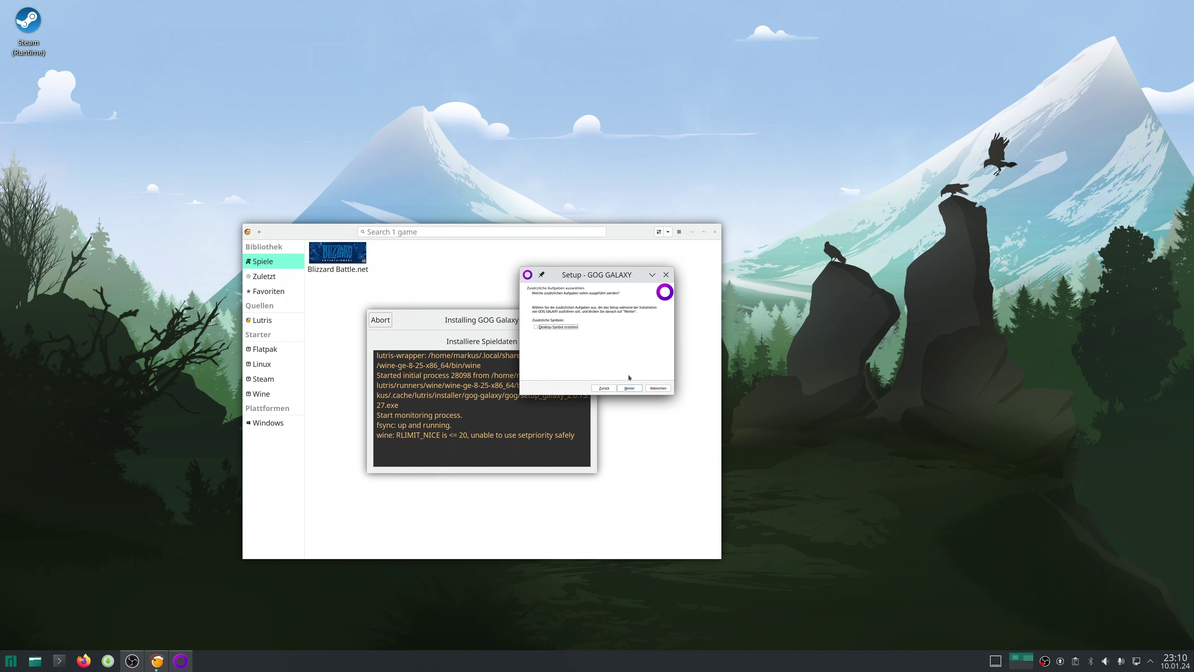
{"action": "left_click", "coordinate": [631, 389]}
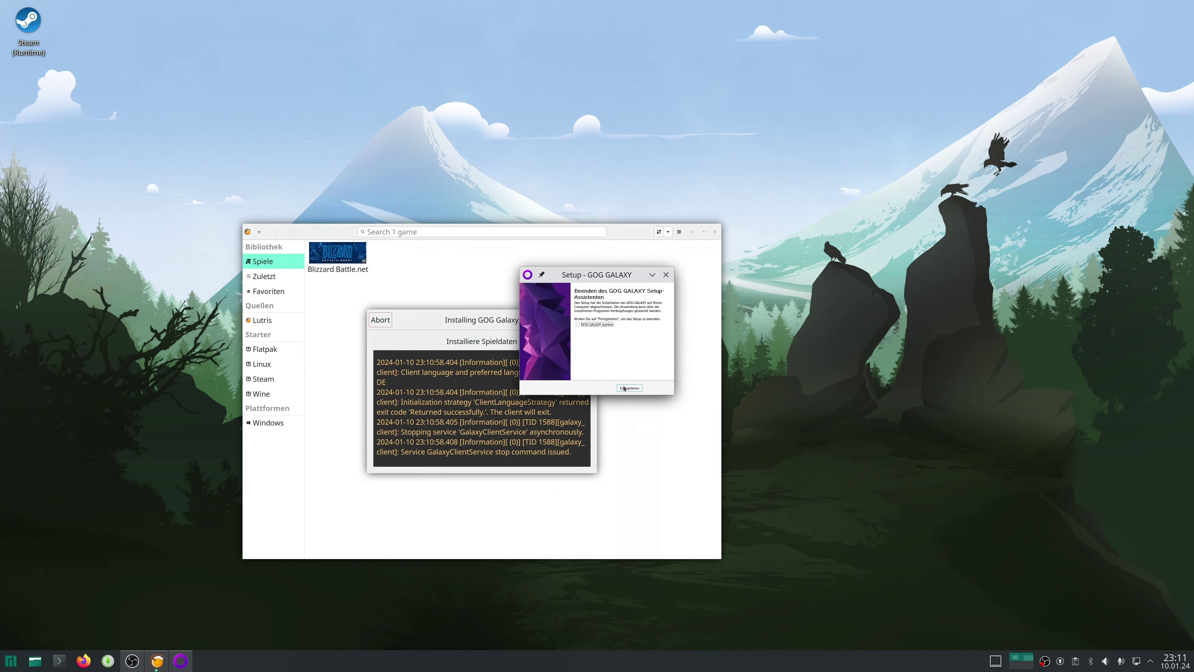
Finish the GOG GALAXY setup wizard, let Lutris complete the remaining installation and close its installer.
{"action": "key", "text": "space"}
{"action": "left_click", "coordinate": [625, 388]}
{"action": "left_click", "coordinate": [629, 388]}
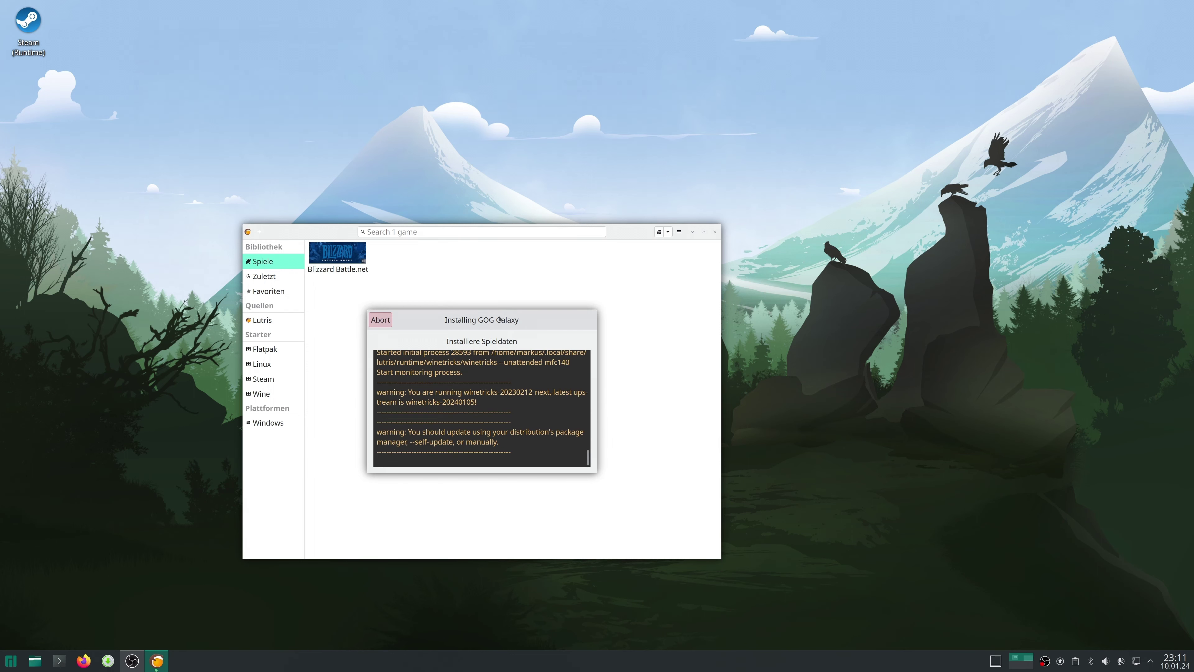
{"action": "left_click_drag", "start_coordinate": [501, 319], "coordinate": [539, 318]}
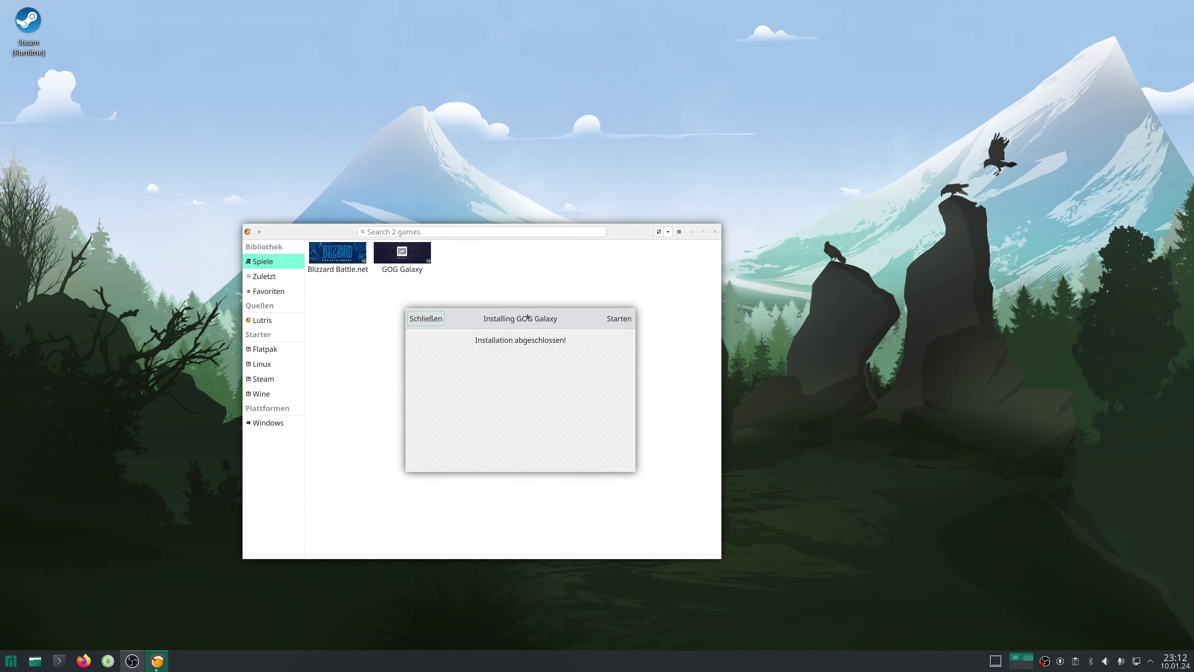
{"action": "left_click", "coordinate": [422, 320]}
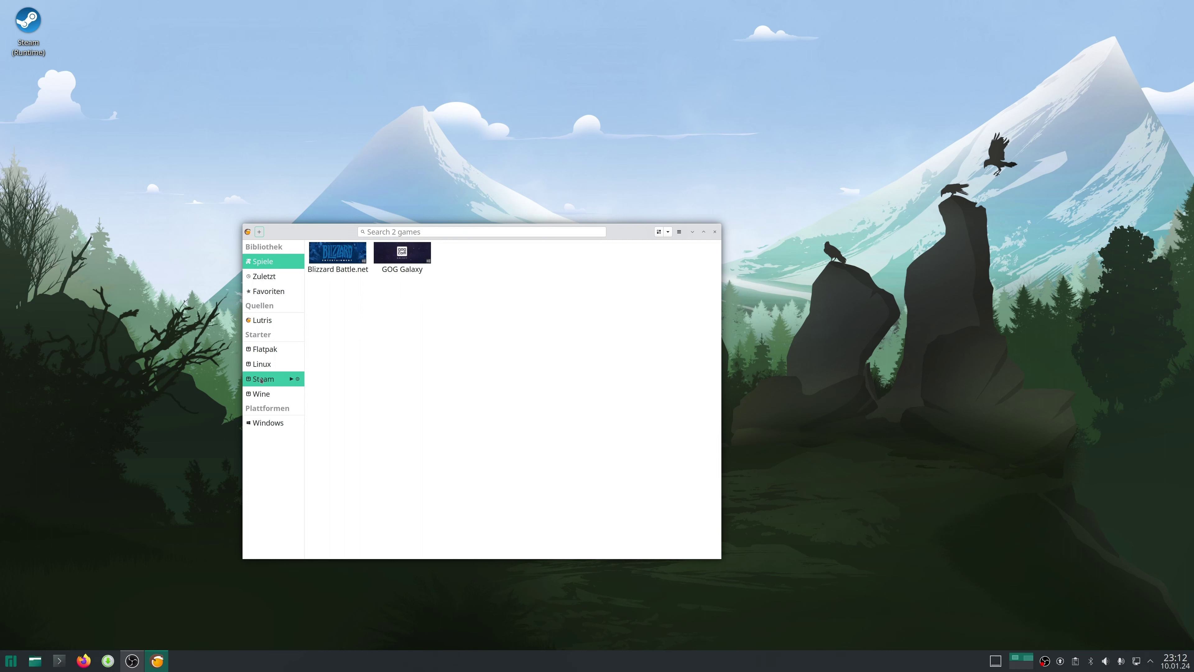
Open the version manager of the Wine runner and enlarge its window to view the available Wine versions.
{"action": "left_click", "coordinate": [292, 396]}
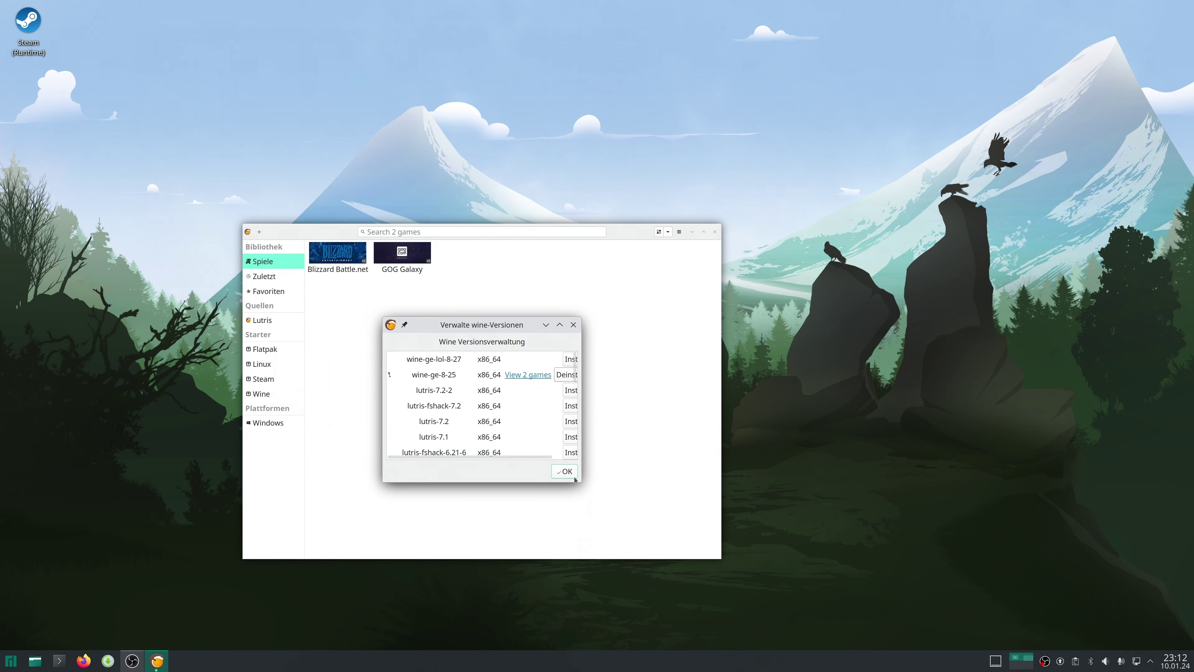
{"action": "left_click_drag", "start_coordinate": [582, 479], "coordinate": [759, 548]}
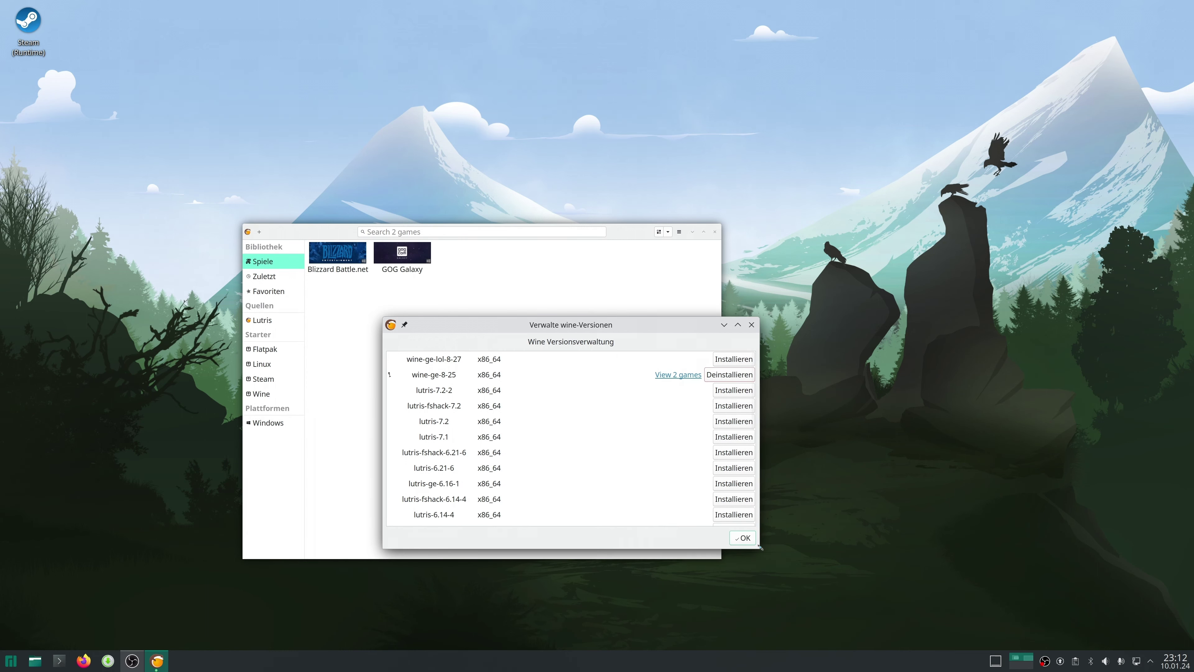
{"action": "left_click_drag", "start_coordinate": [576, 328], "coordinate": [495, 314]}
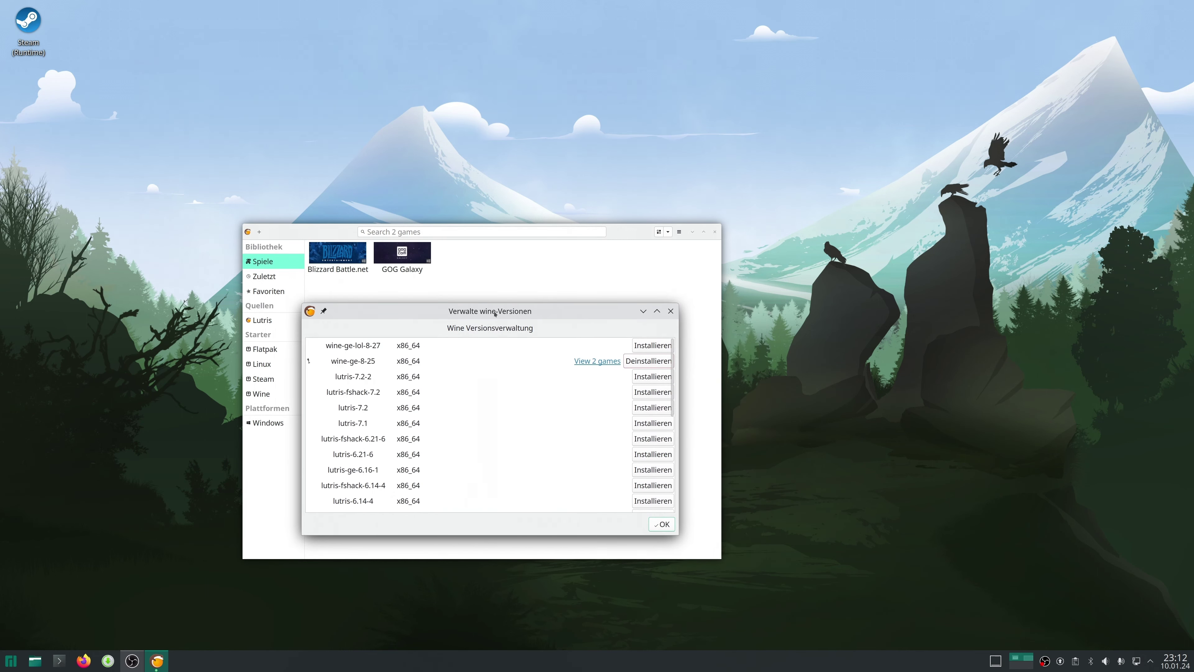
Review the entry of the installed wine-ge-8-25 build in the Wine version list and close the version manager.
{"action": "left_click", "coordinate": [371, 348]}
{"action": "left_click_drag", "start_coordinate": [519, 320], "coordinate": [534, 311]}
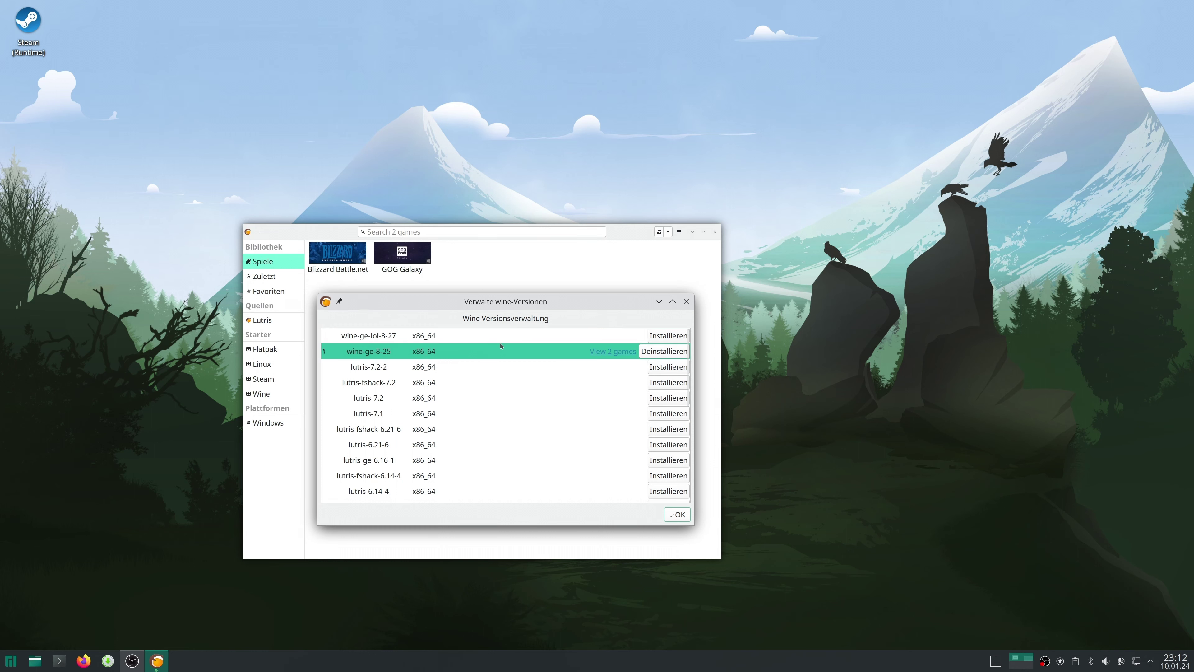
{"action": "left_click", "coordinate": [680, 515]}
Open the runner options in the Blizzard Battle.net configuration and enlarge the dialog to show all settings.
{"action": "right_click", "coordinate": [340, 258]}
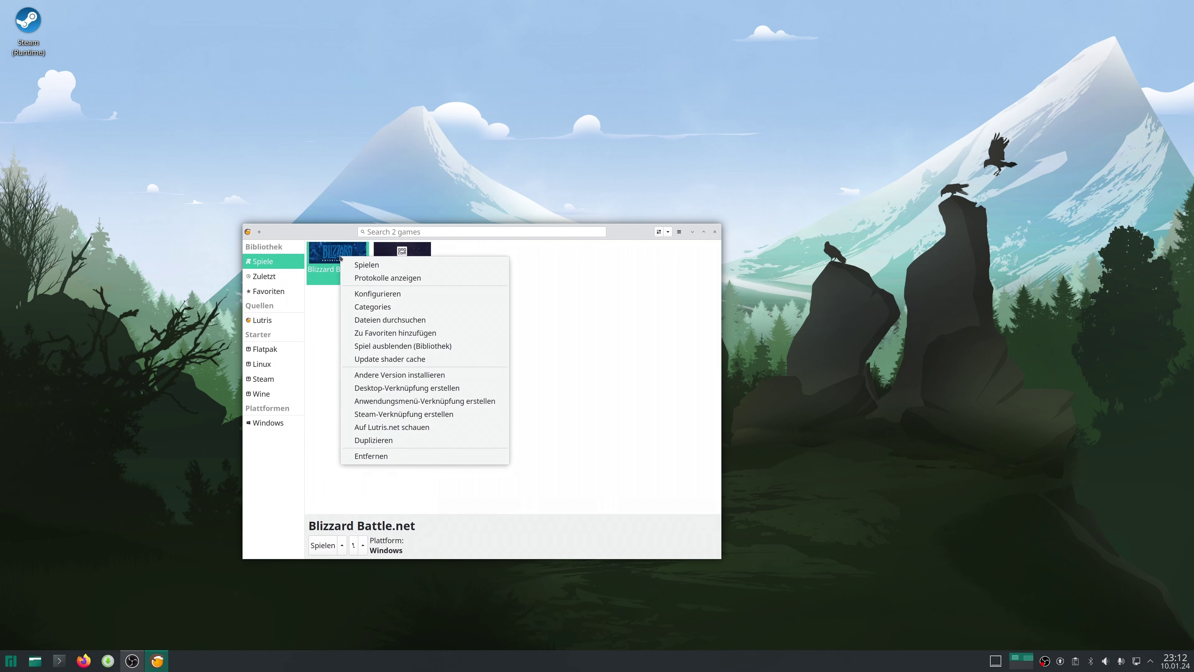
{"action": "left_click", "coordinate": [353, 294]}
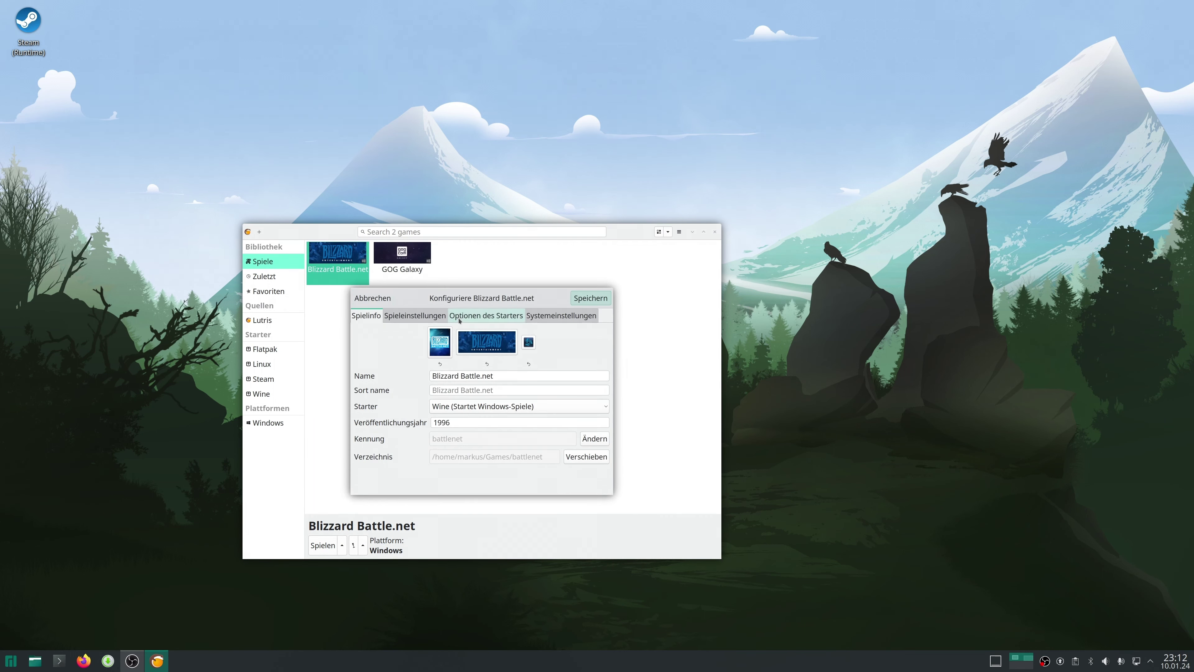
{"action": "left_click", "coordinate": [460, 316]}
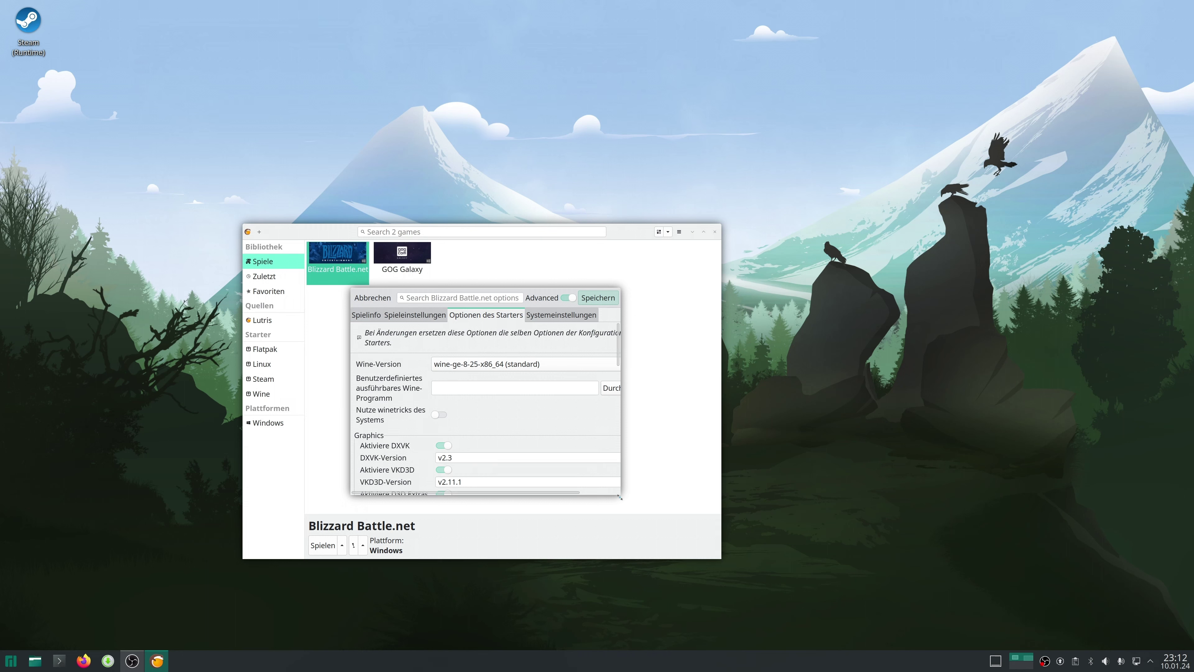
{"action": "left_click_drag", "start_coordinate": [620, 502], "coordinate": [840, 614]}
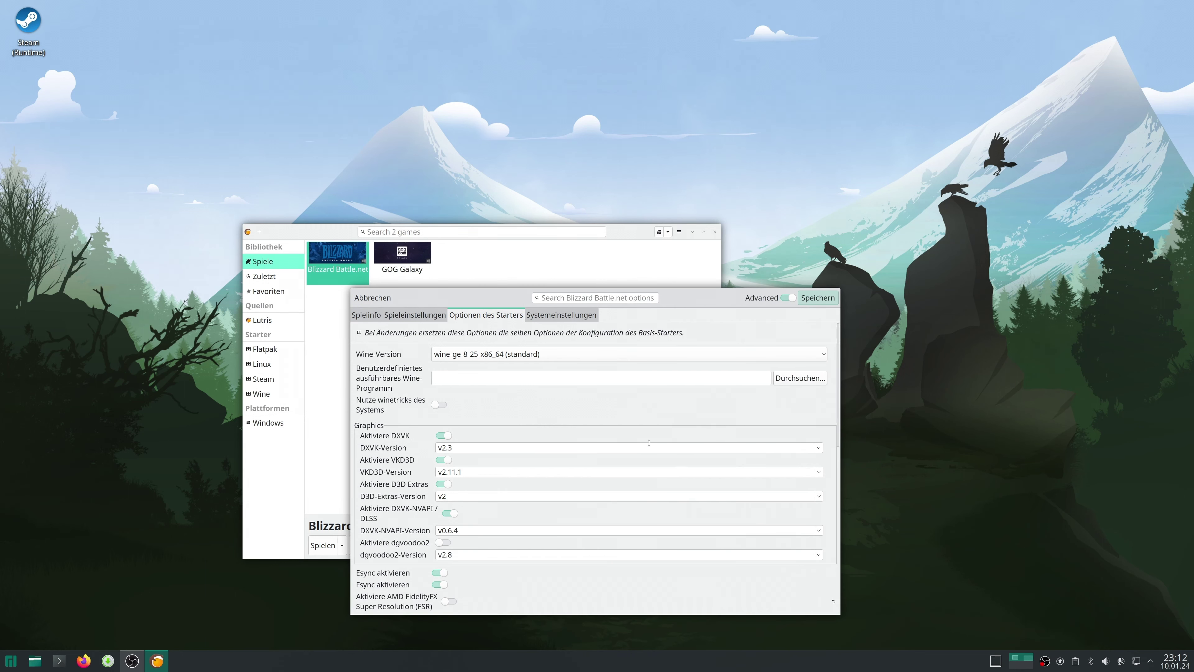
Examine the Wine and Proton versions selectable for Blizzard Battle.net and close its configuration without changing anything.
{"action": "left_click", "coordinate": [573, 355]}
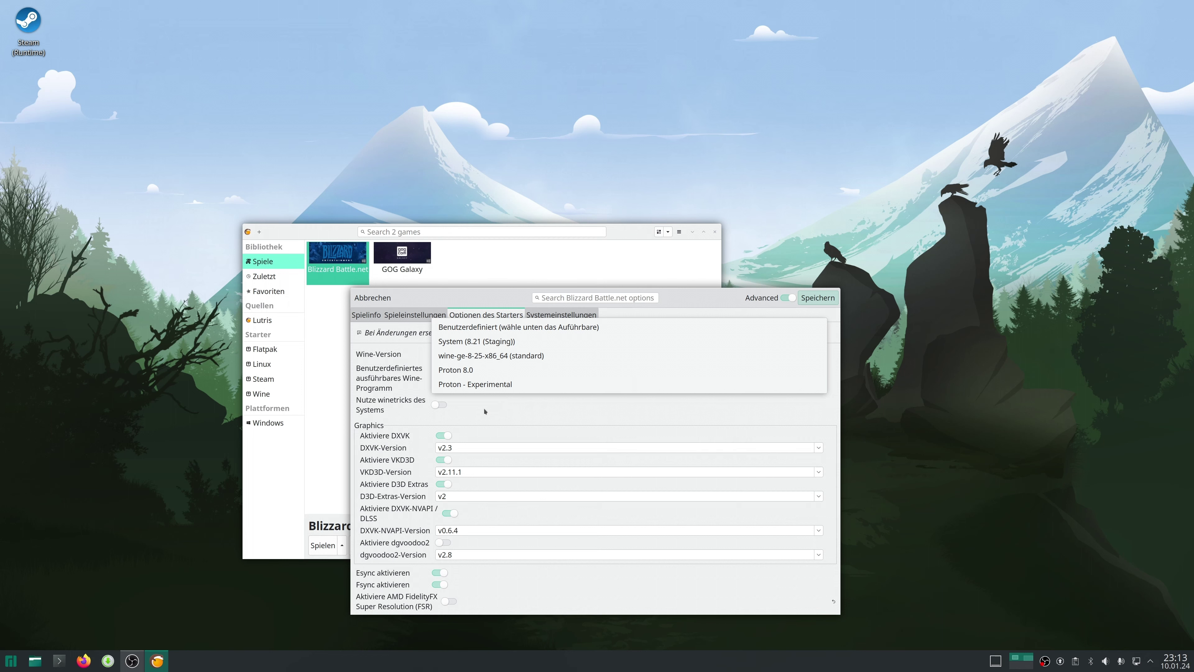
{"action": "key", "text": "Escape"}
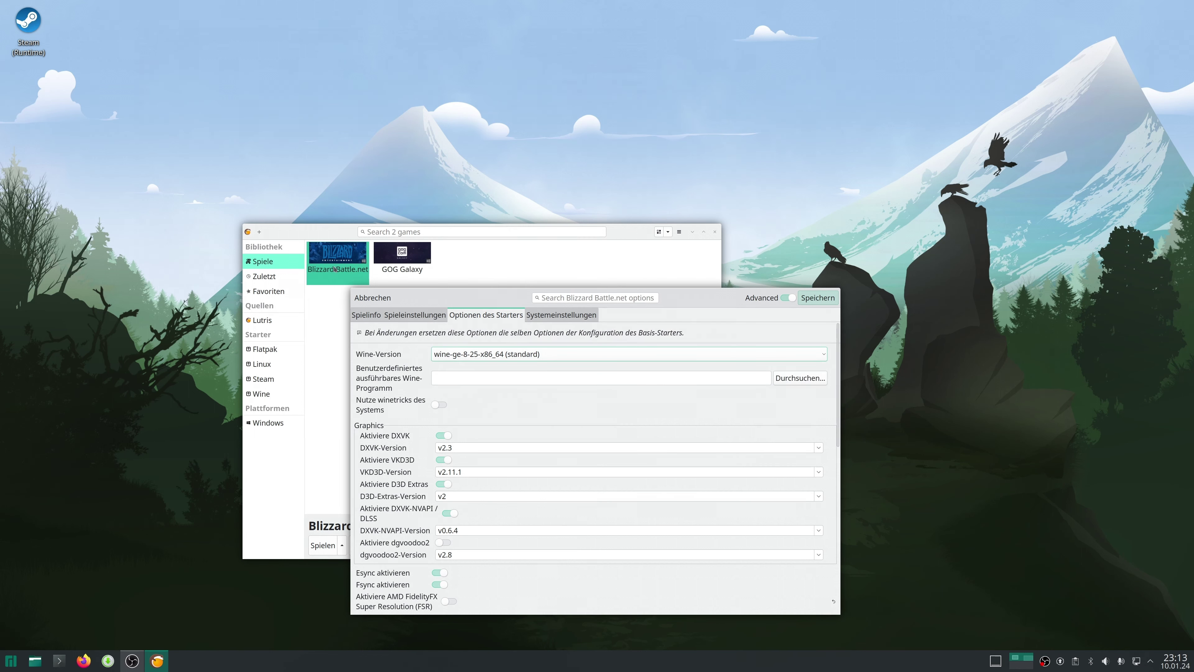
{"action": "left_click", "coordinate": [465, 352]}
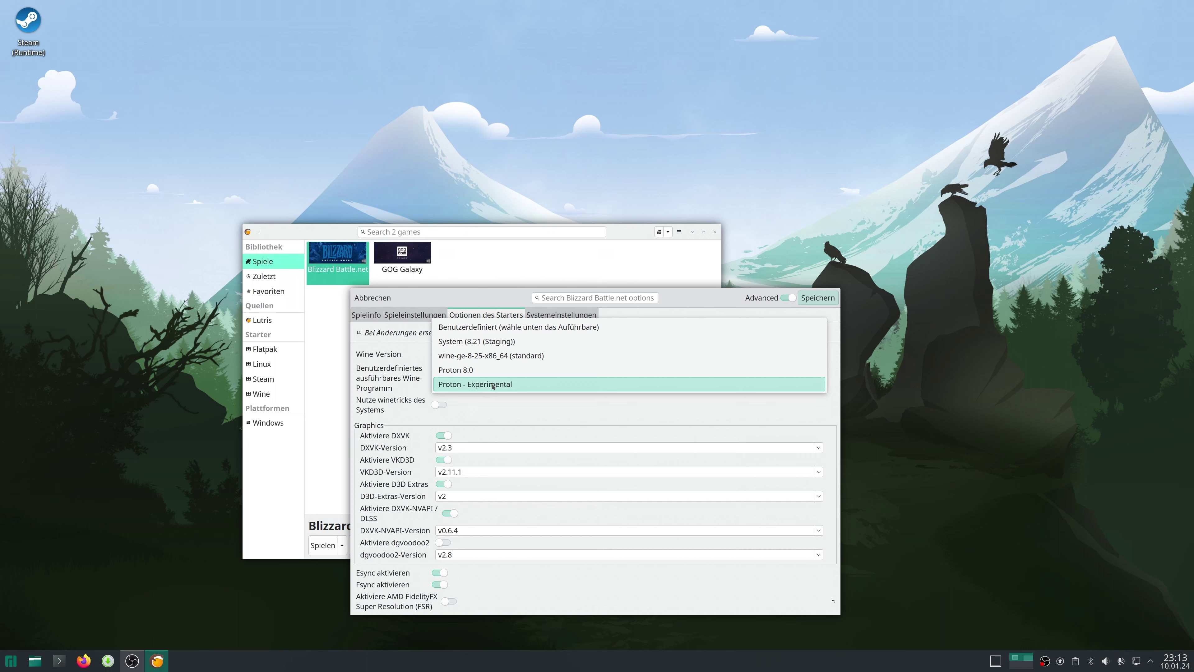
{"action": "left_click", "coordinate": [509, 409]}
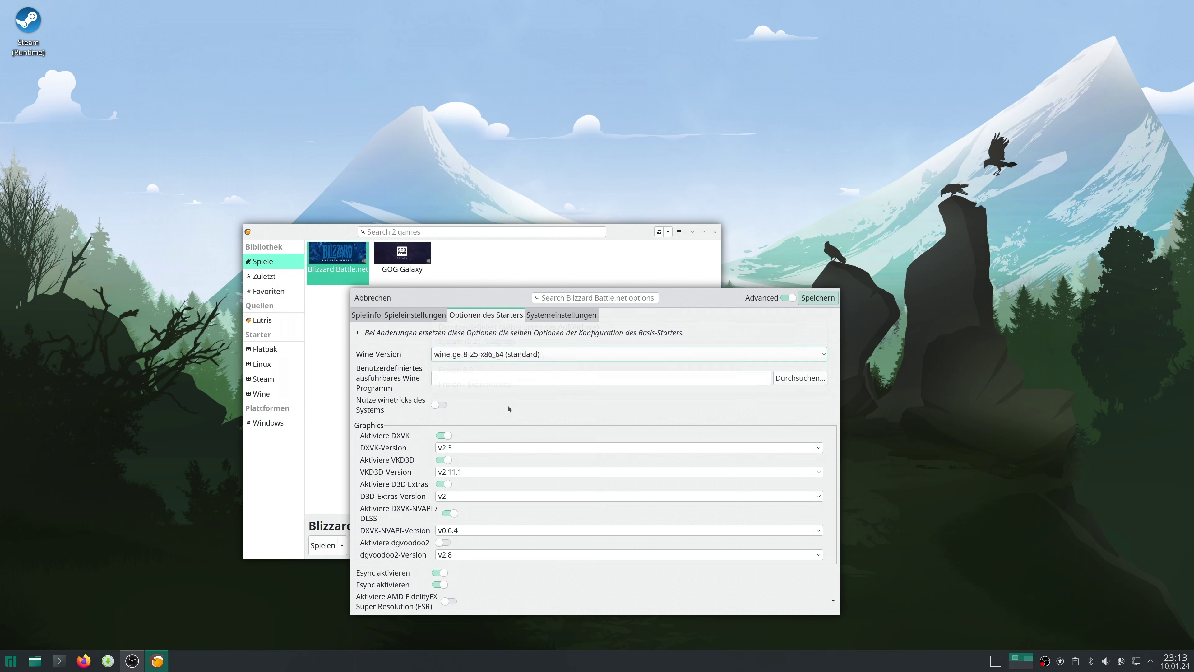
{"action": "left_click", "coordinate": [460, 350]}
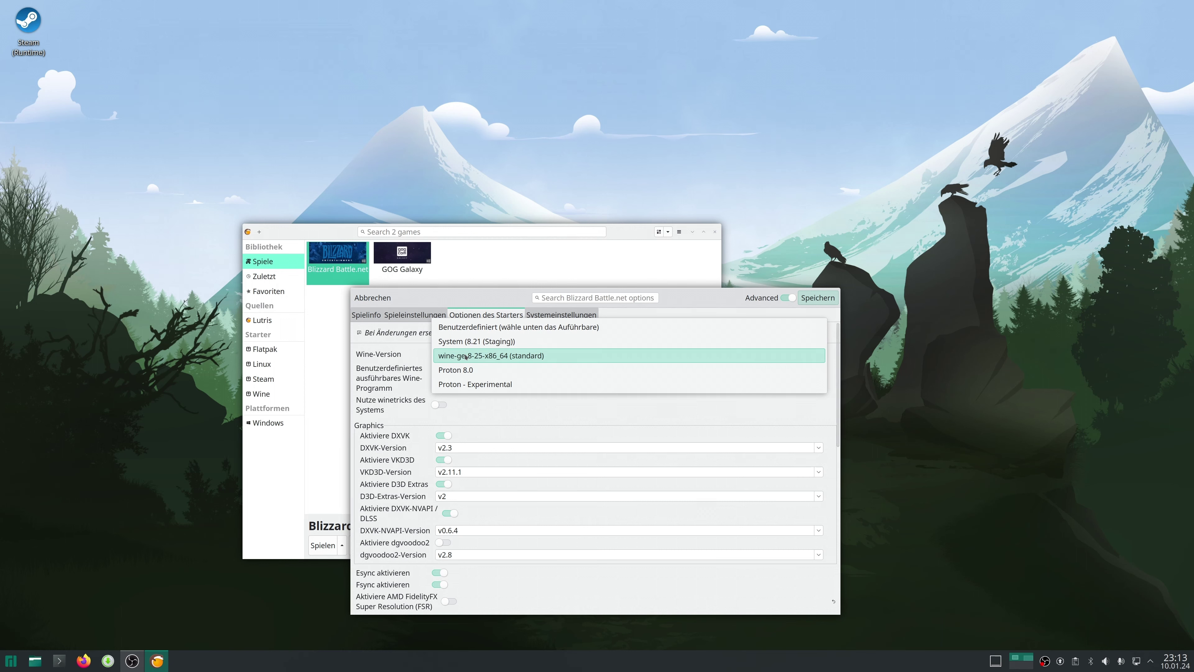
{"action": "left_click", "coordinate": [585, 410]}
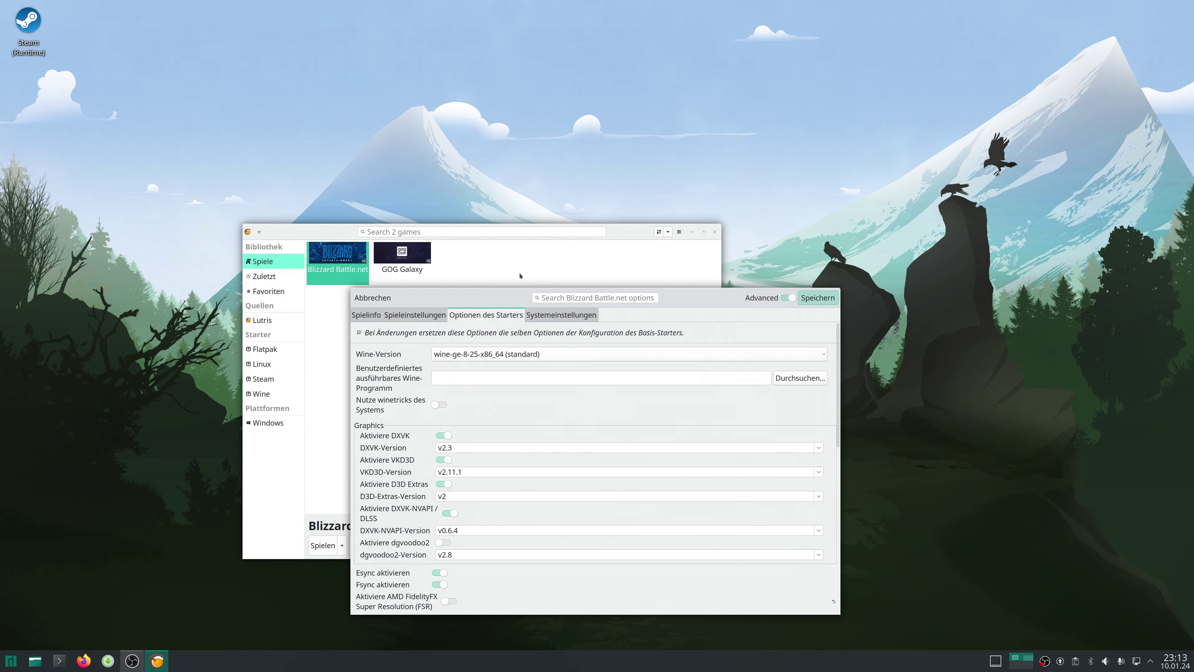
{"action": "key", "text": "Escape"}
Set the Wine version of GOG Galaxy to Proton - Experimental in its runner options and save the configuration.
{"action": "right_click", "coordinate": [402, 256]}
{"action": "left_click", "coordinate": [452, 292]}
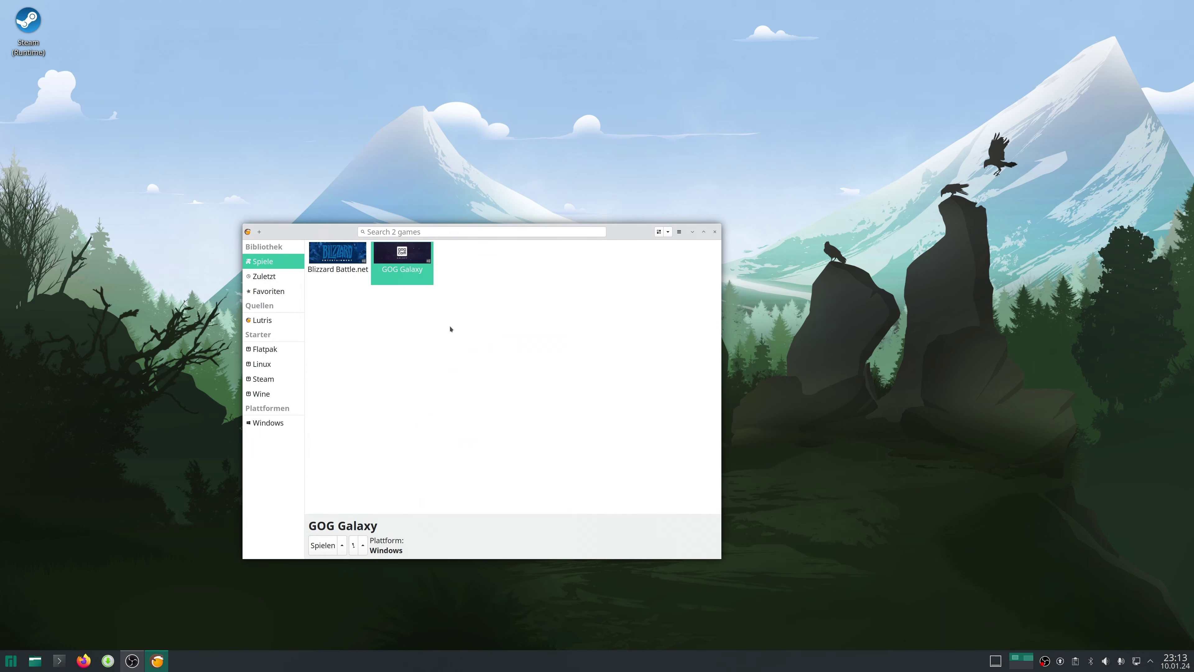
{"action": "left_click", "coordinate": [485, 316]}
{"action": "left_click", "coordinate": [482, 351]}
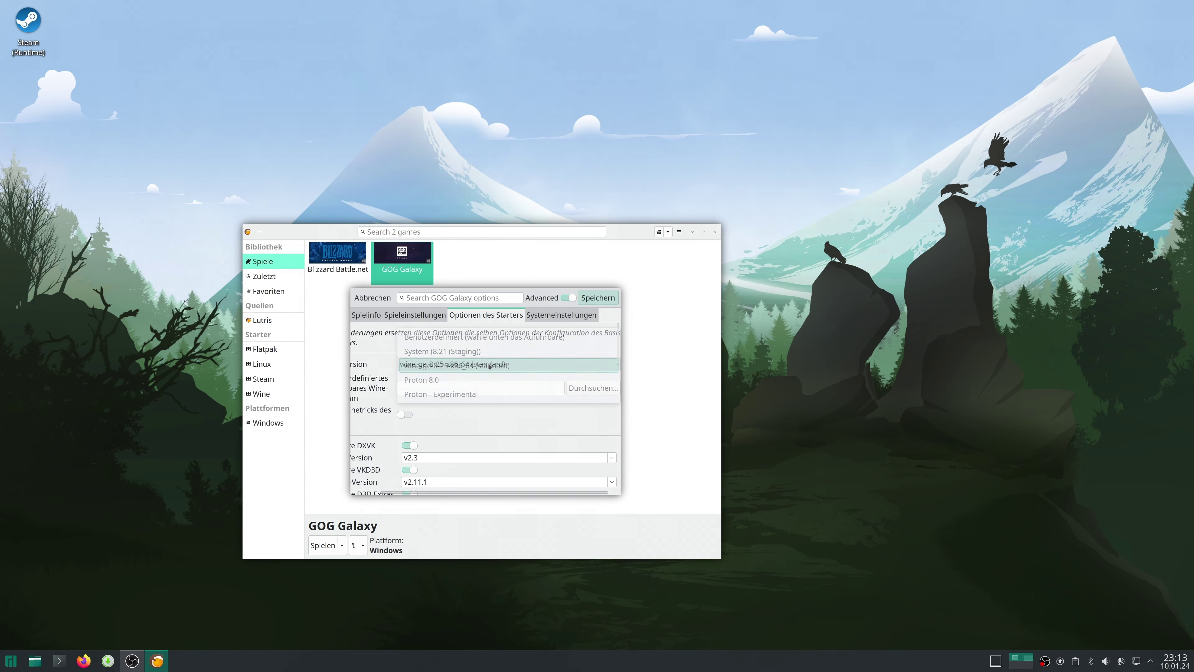
{"action": "left_click", "coordinate": [482, 395]}
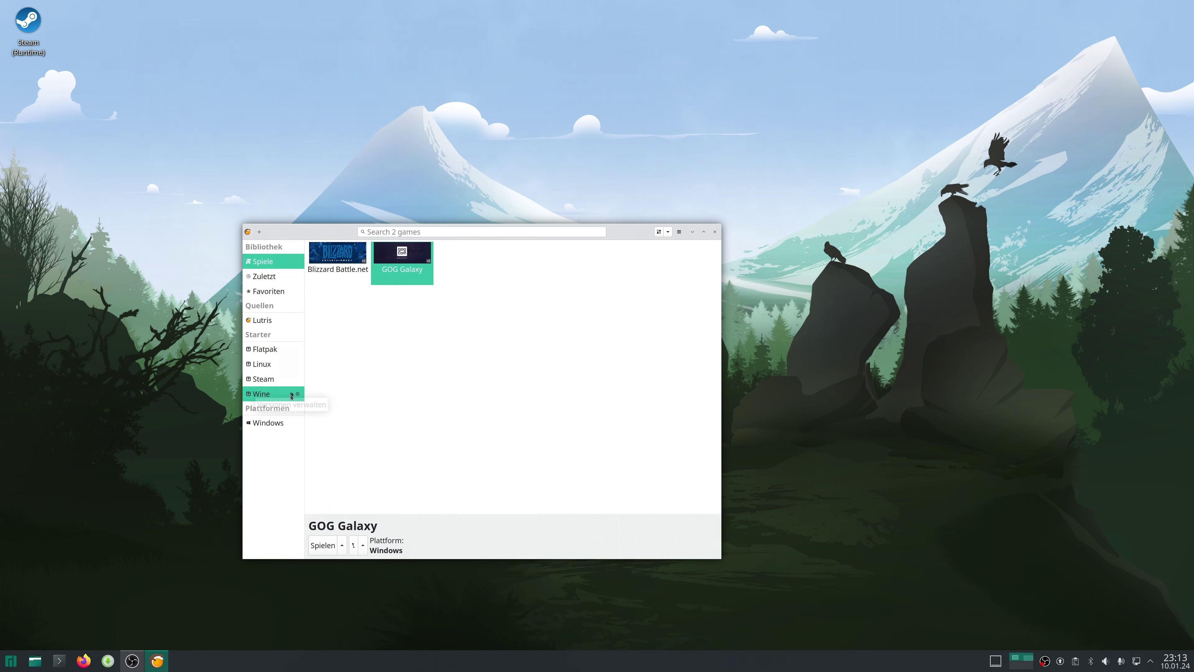
Reopen the Wine version manager, enlarge it to check which games use wine-ge-8-25, and close it.
{"action": "left_click", "coordinate": [292, 395]}
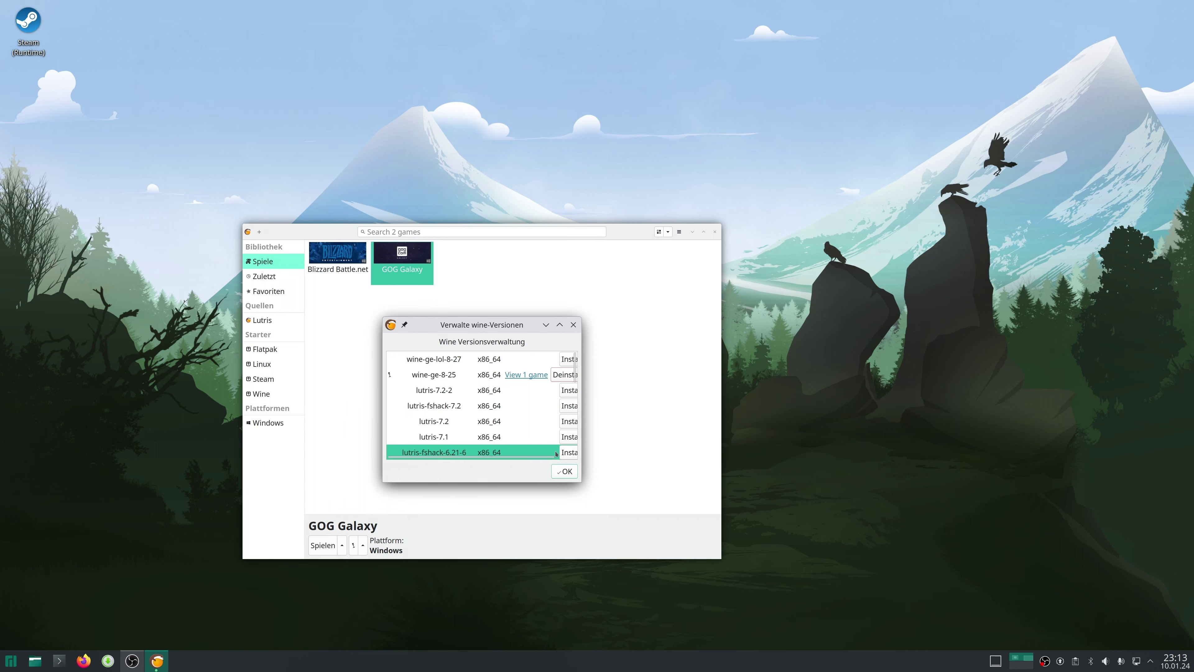
{"action": "left_click_drag", "start_coordinate": [582, 483], "coordinate": [771, 556]}
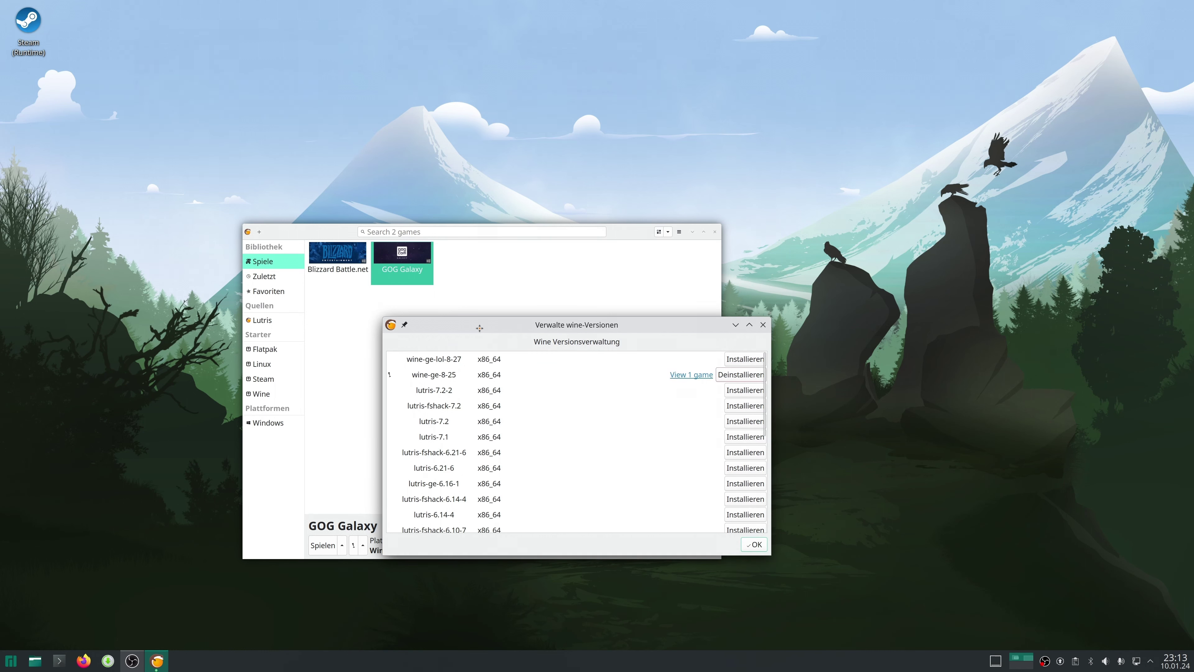
{"action": "left_click_drag", "start_coordinate": [476, 325], "coordinate": [415, 311]}
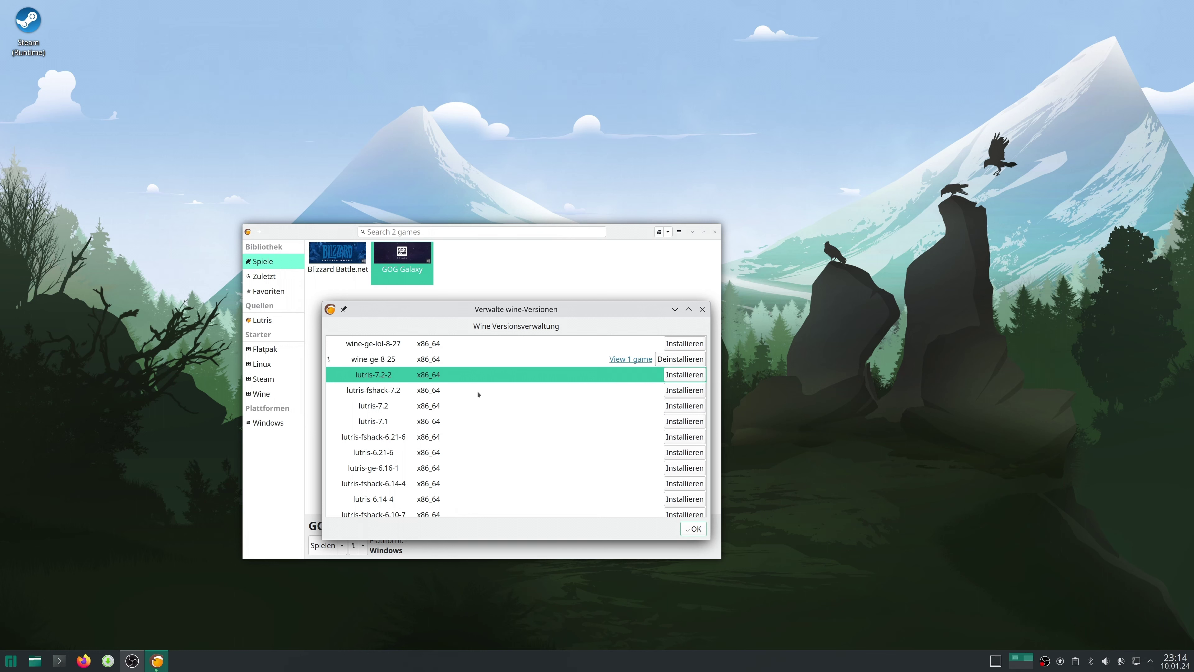
{"action": "left_click", "coordinate": [701, 310]}
{"action": "left_click", "coordinate": [437, 332]}
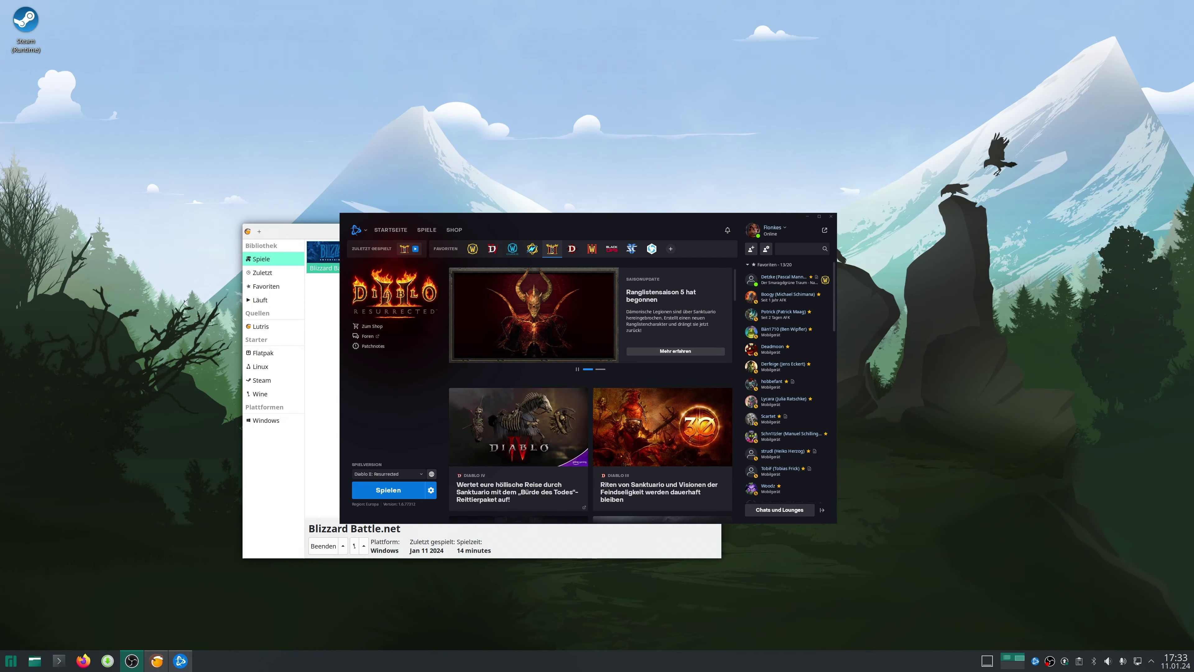
Launch Diablo II: Resurrected from Battle.net and start an online game with the level 47 sorceress.
{"action": "left_click", "coordinate": [358, 491]}
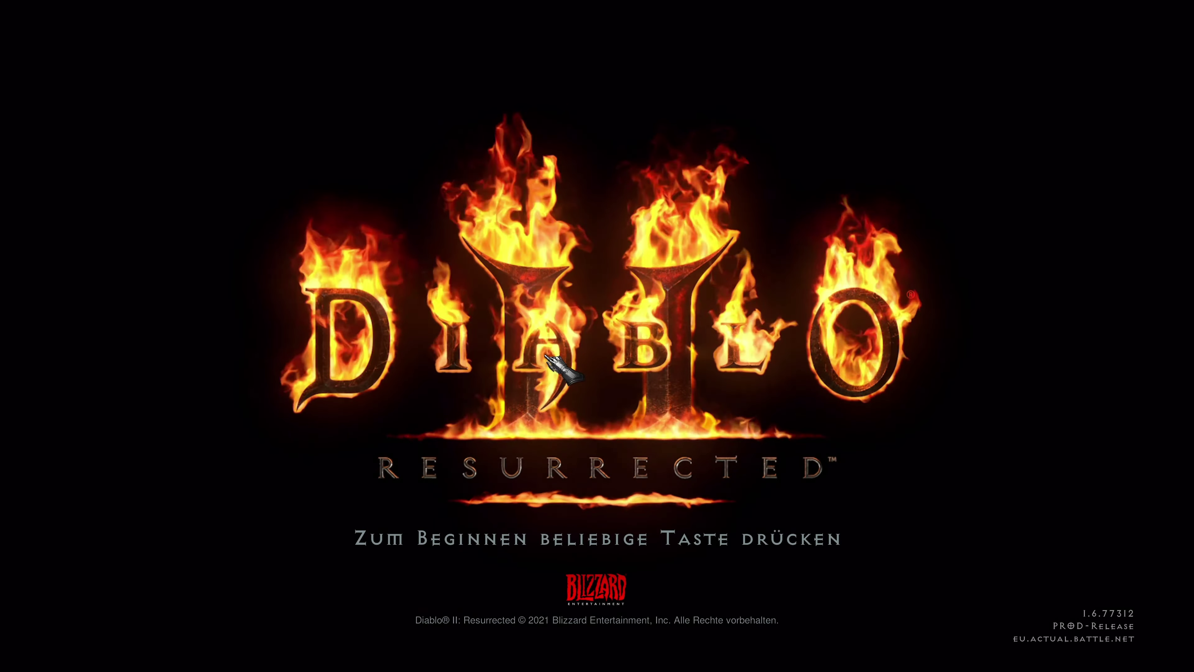
{"action": "left_click", "coordinate": [546, 355]}
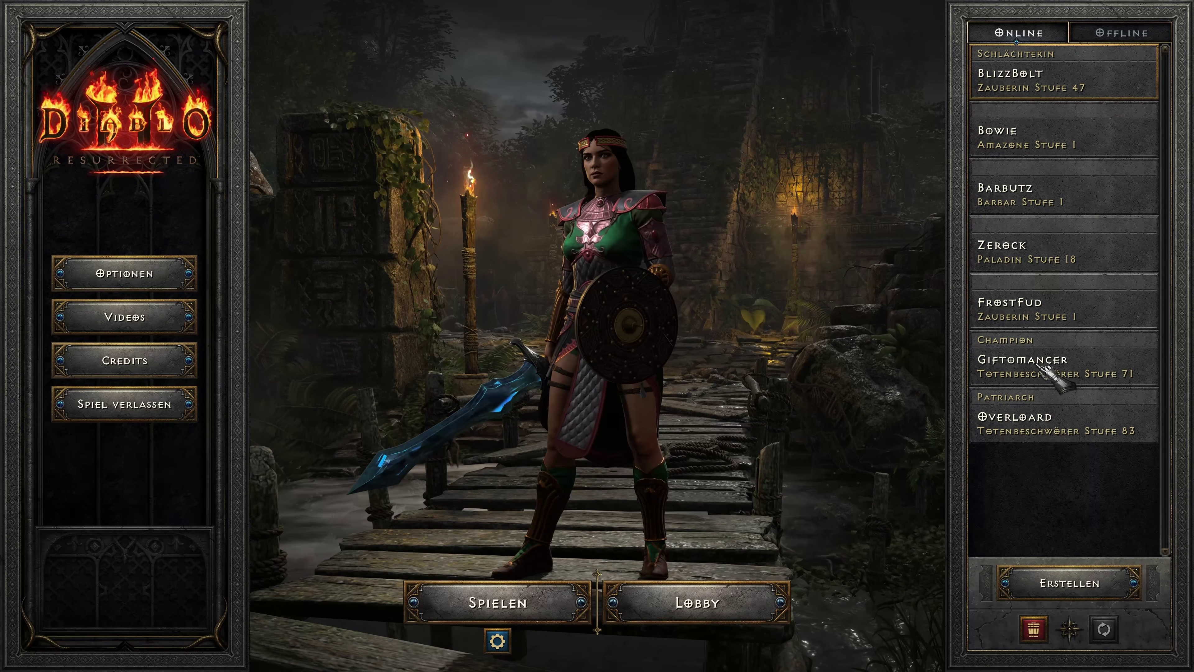
{"action": "left_click", "coordinate": [498, 603]}
{"action": "left_click", "coordinate": [565, 330]}
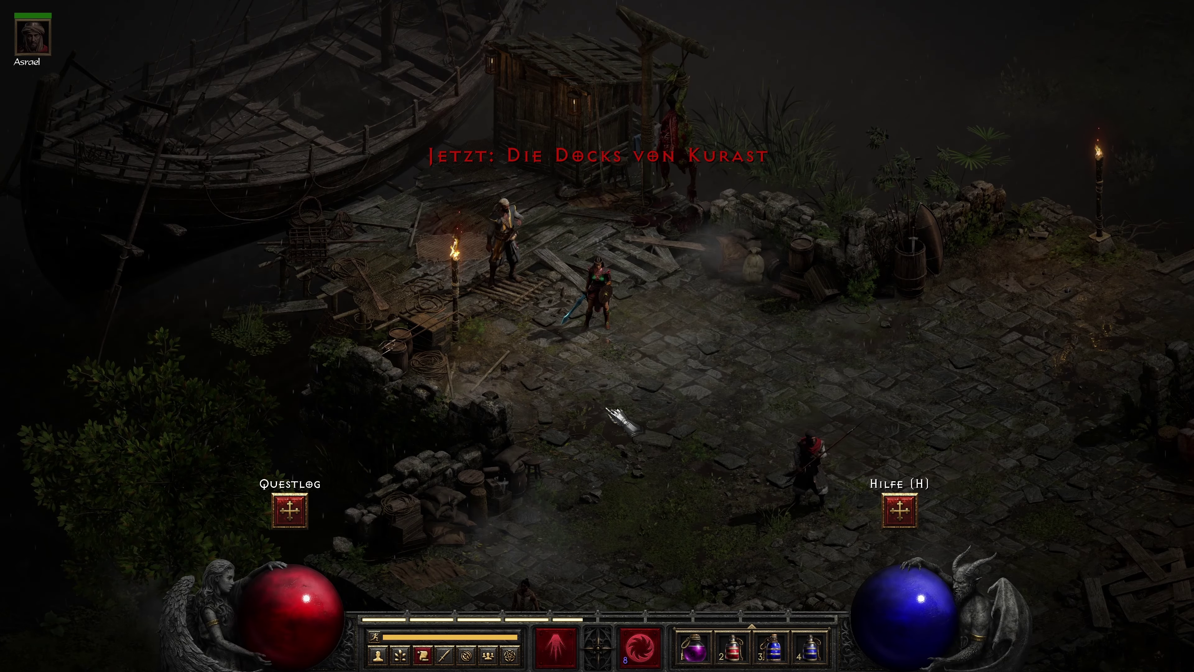
Assign the Eisblitz skill in the Docks von Kurast and travel through the waypoint to Spinnenwald.
{"action": "mouse_move", "coordinate": [607, 409]}
{"action": "left_mouse_down"}
{"action": "mouse_move", "coordinate": [840, 373]}
{"action": "mouse_move", "coordinate": [872, 293]}
{"action": "mouse_move", "coordinate": [874, 240]}
{"action": "mouse_move", "coordinate": [857, 207]}
{"action": "left_mouse_up"}
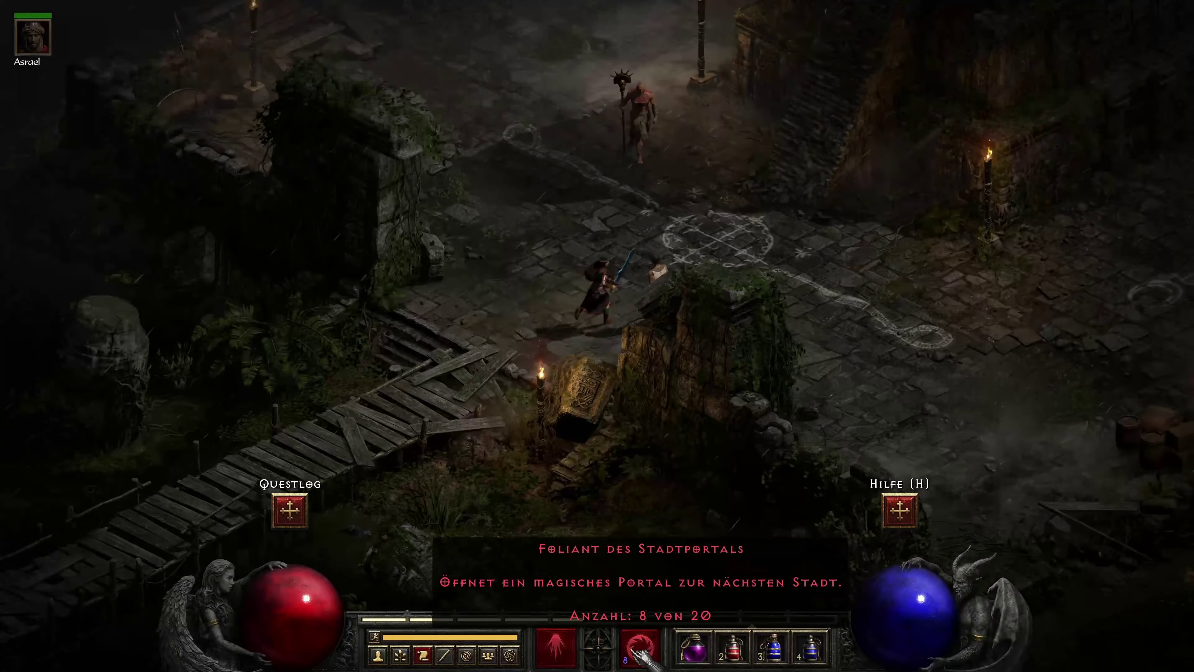
{"action": "left_click", "coordinate": [637, 652]}
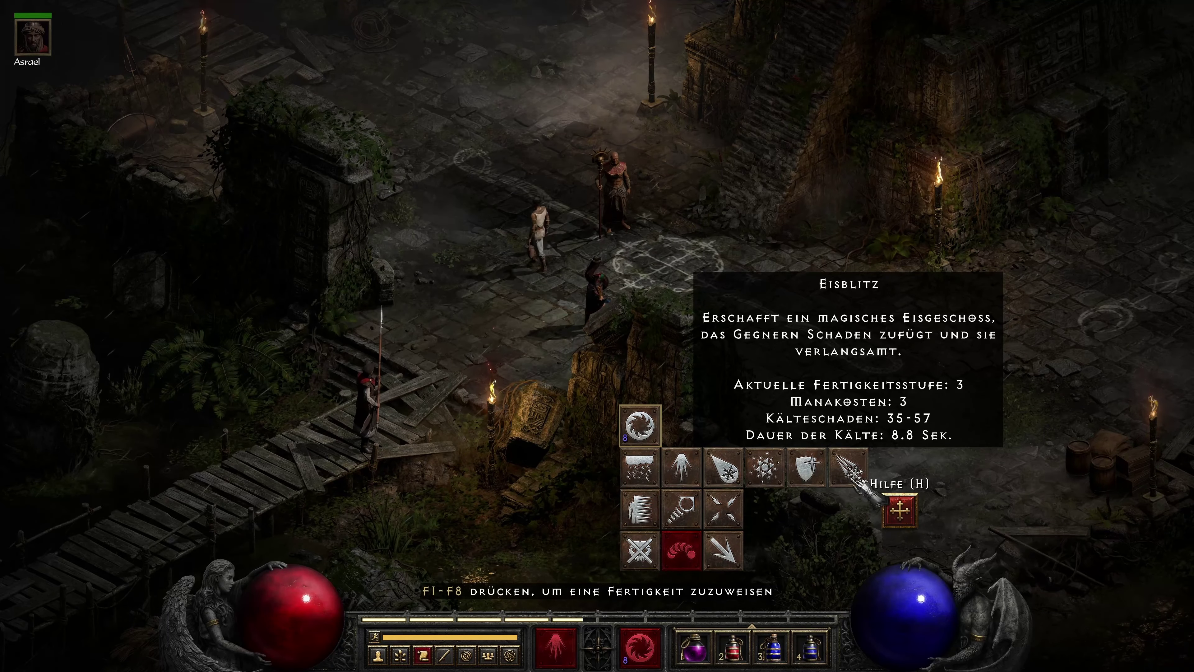
{"action": "mouse_move", "coordinate": [938, 400]}
{"action": "left_mouse_down"}
{"action": "mouse_move", "coordinate": [893, 381]}
{"action": "mouse_move", "coordinate": [902, 234]}
{"action": "mouse_move", "coordinate": [832, 269]}
{"action": "left_mouse_up"}
{"action": "left_click", "coordinate": [834, 270]}
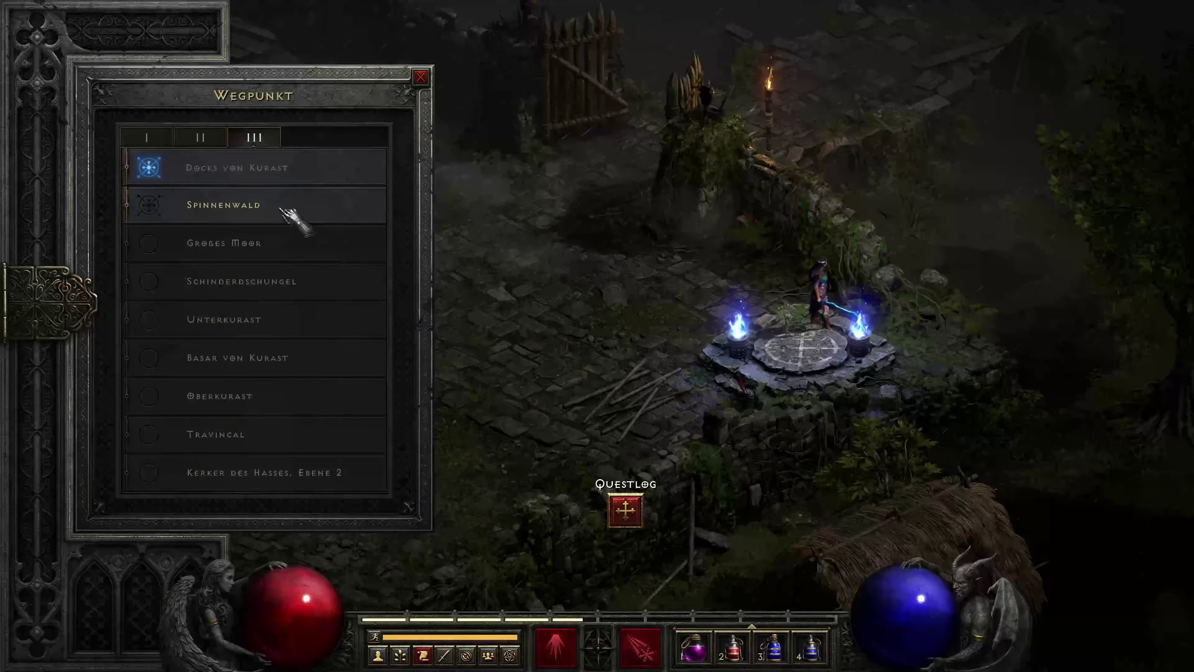
{"action": "left_click", "coordinate": [287, 212]}
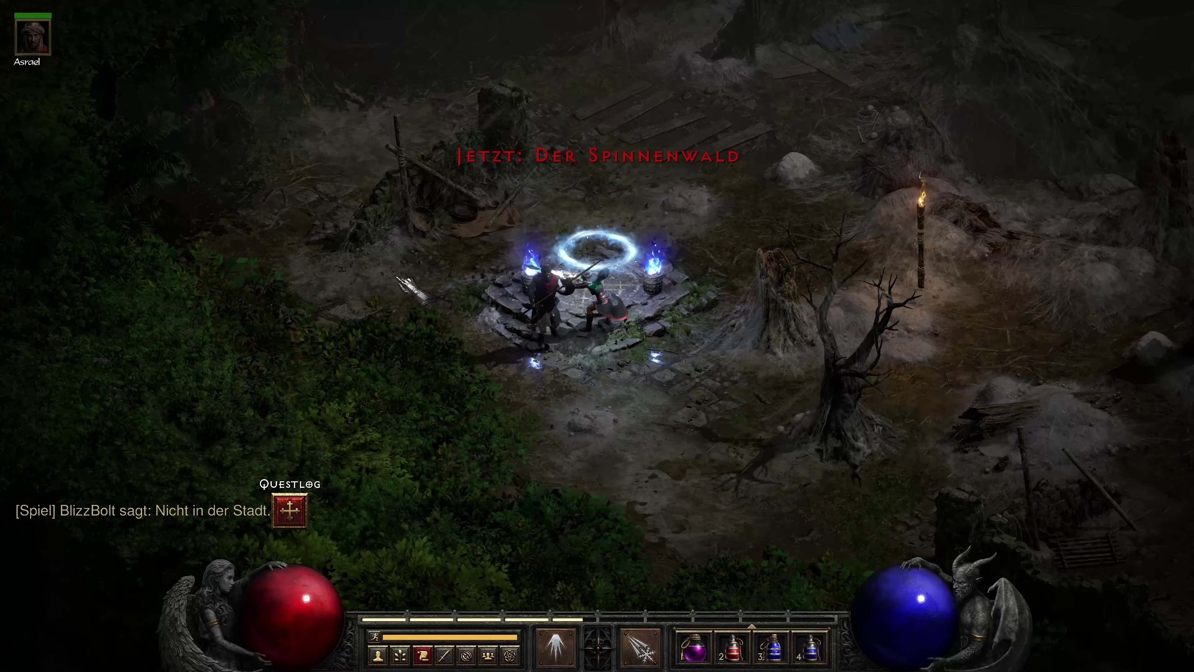
Move away from the Spinnenwald waypoint and fight the Wolkenschleicher with Eisblitz.
{"action": "mouse_move", "coordinate": [630, 212]}
{"action": "left_mouse_down"}
{"action": "mouse_move", "coordinate": [616, 188]}
{"action": "mouse_move", "coordinate": [640, 184]}
{"action": "mouse_move", "coordinate": [706, 245]}
{"action": "mouse_move", "coordinate": [621, 454]}
{"action": "mouse_move", "coordinate": [771, 400]}
{"action": "mouse_move", "coordinate": [804, 421]}
{"action": "mouse_move", "coordinate": [848, 294]}
{"action": "left_mouse_up"}
{"action": "right_click", "coordinate": [847, 293]}
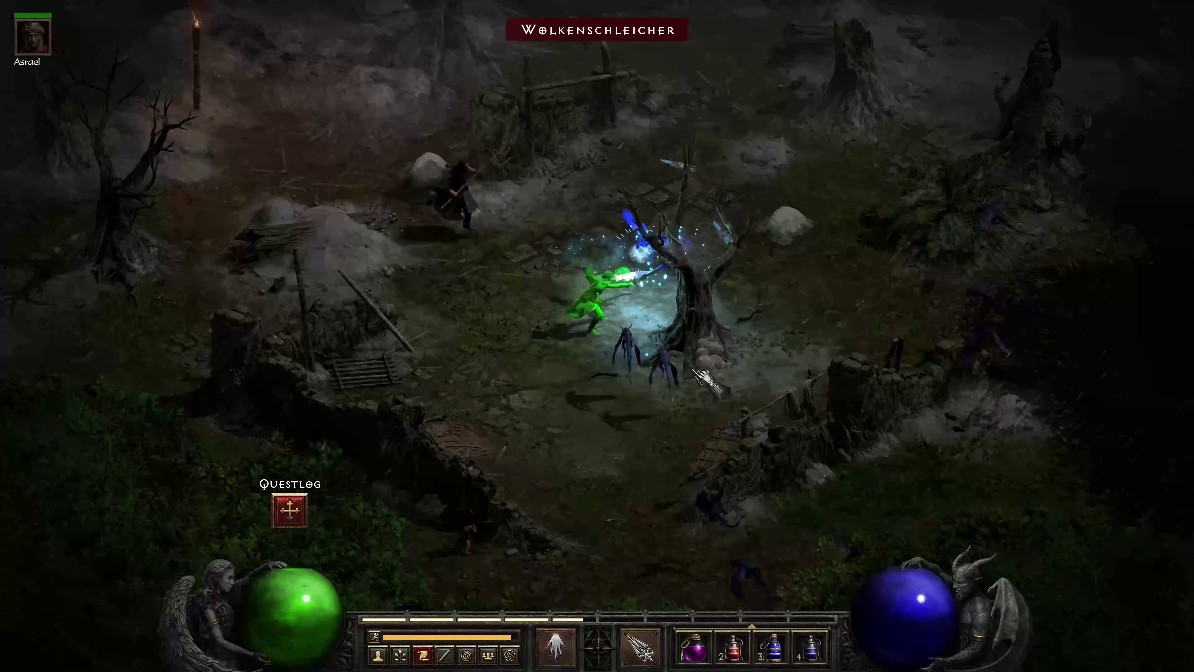
{"action": "left_click_drag", "start_coordinate": [333, 201], "coordinate": [349, 208]}
{"action": "right_click", "coordinate": [707, 427]}
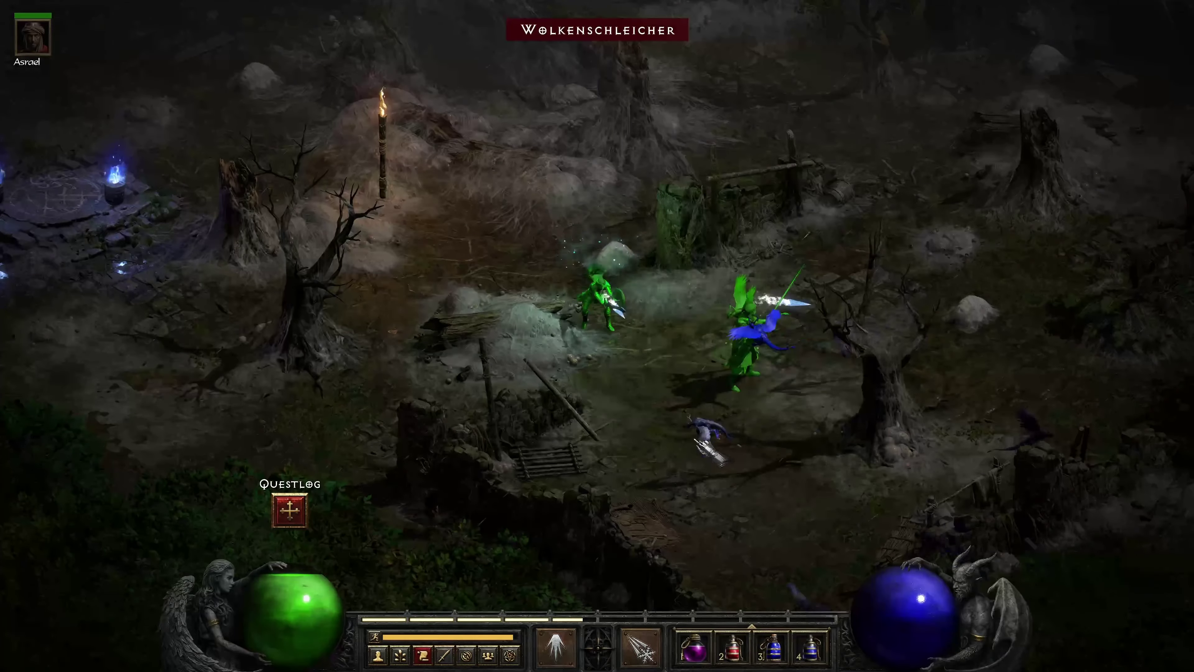
{"action": "right_click", "coordinate": [813, 611]}
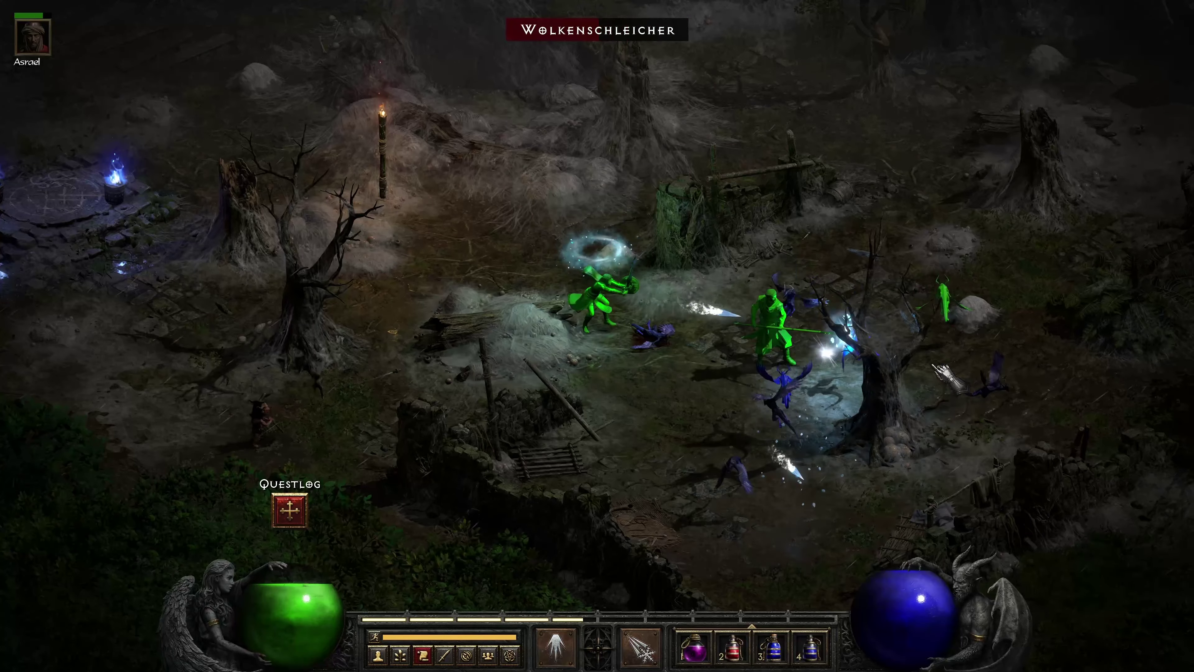
{"action": "right_click", "coordinate": [930, 320]}
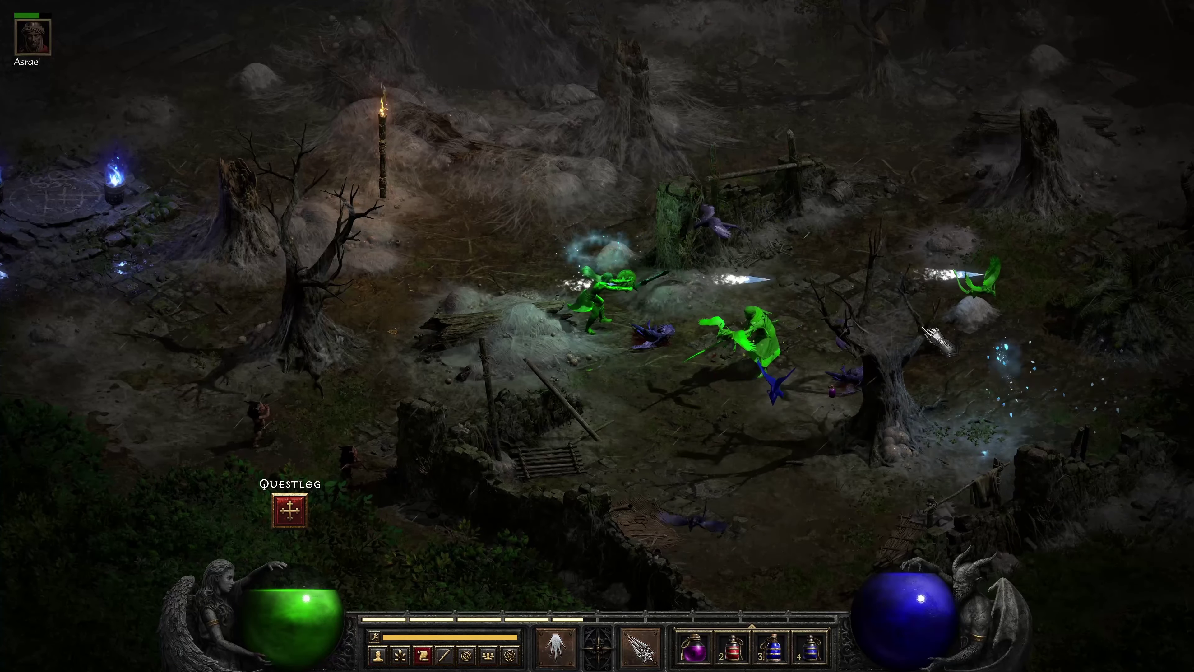
{"action": "right_click", "coordinate": [936, 275]}
{"action": "left_click", "coordinate": [471, 228]}
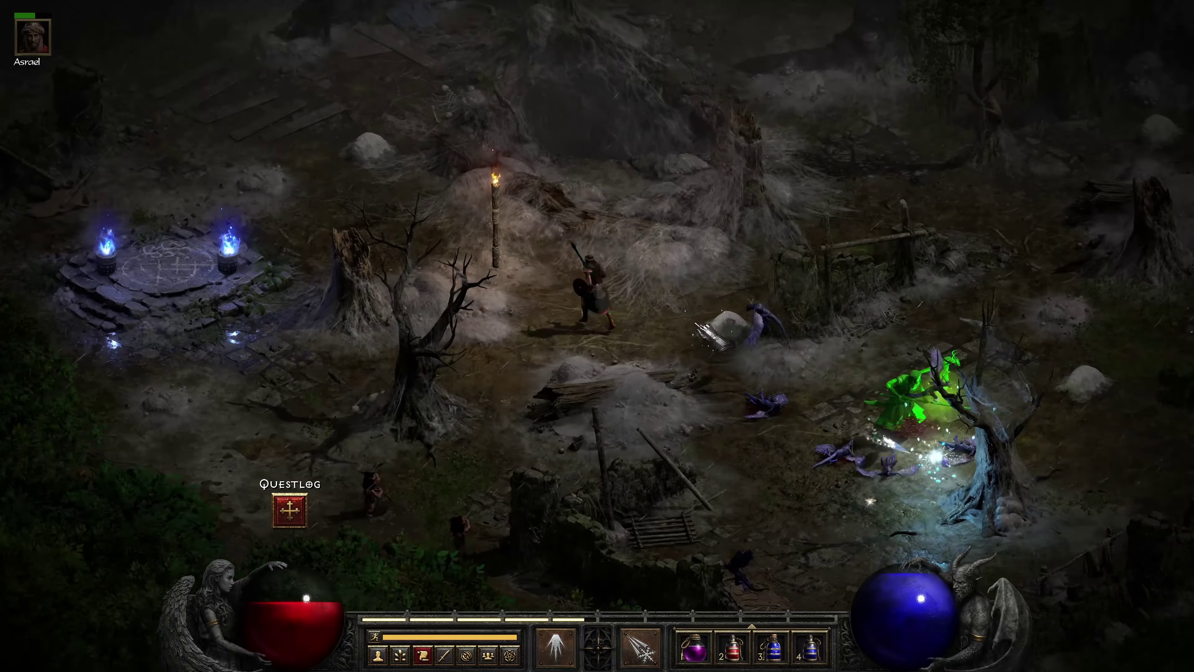
Attack the remaining enemies and the Fetisch demons with Eisblitz while moving back towards the Spinnenwald waypoint.
{"action": "right_click", "coordinate": [827, 358]}
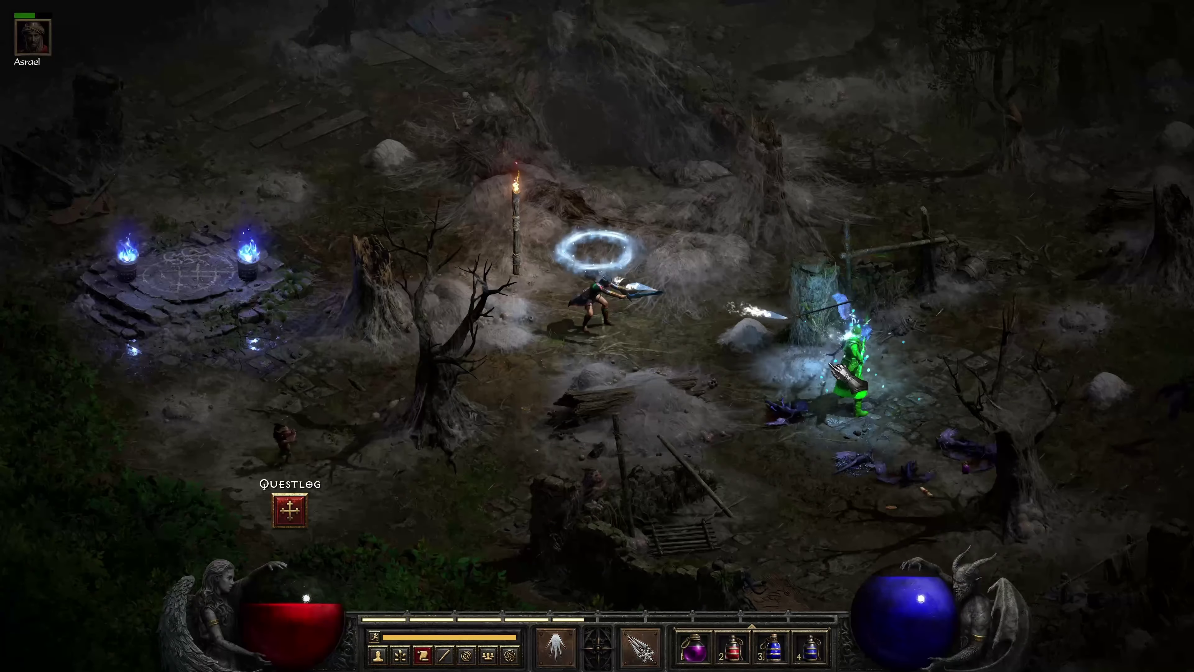
{"action": "right_click", "coordinate": [594, 489]}
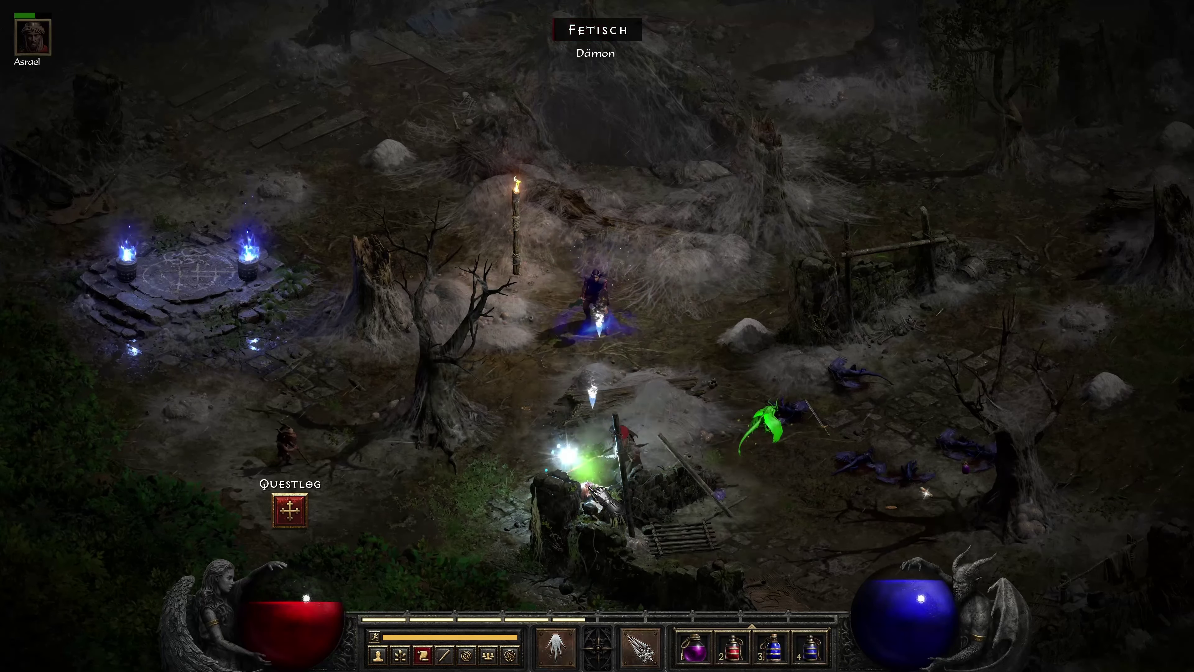
{"action": "right_click", "coordinate": [301, 452]}
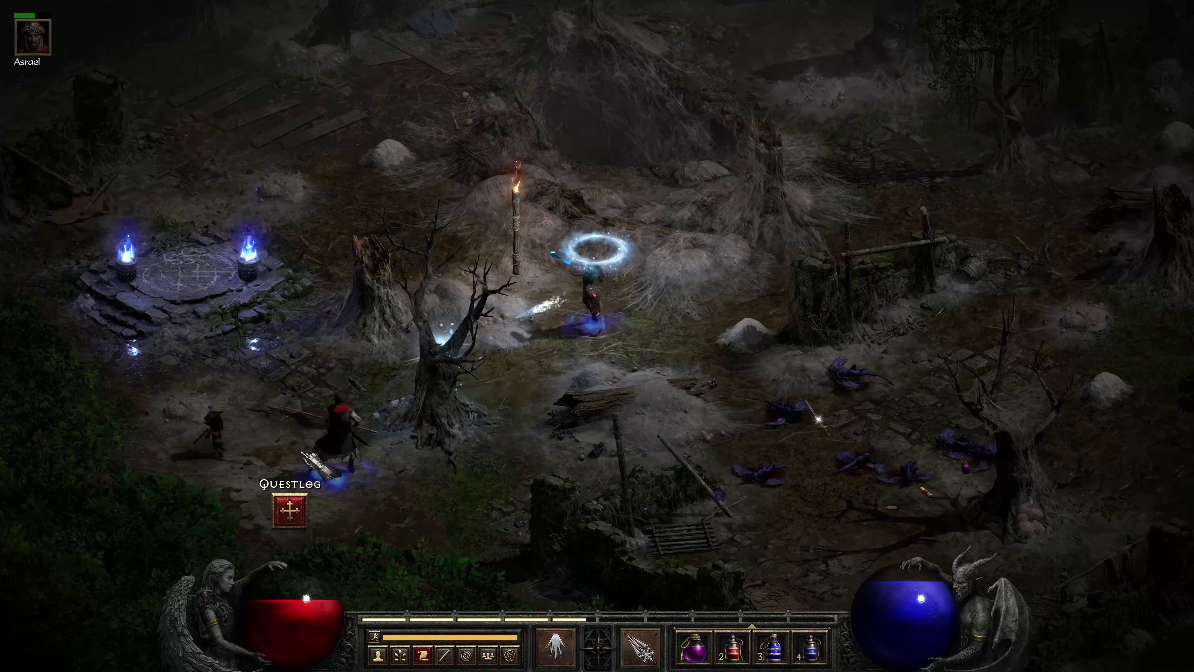
{"action": "left_click", "coordinate": [306, 452]}
{"action": "right_click", "coordinate": [358, 379]}
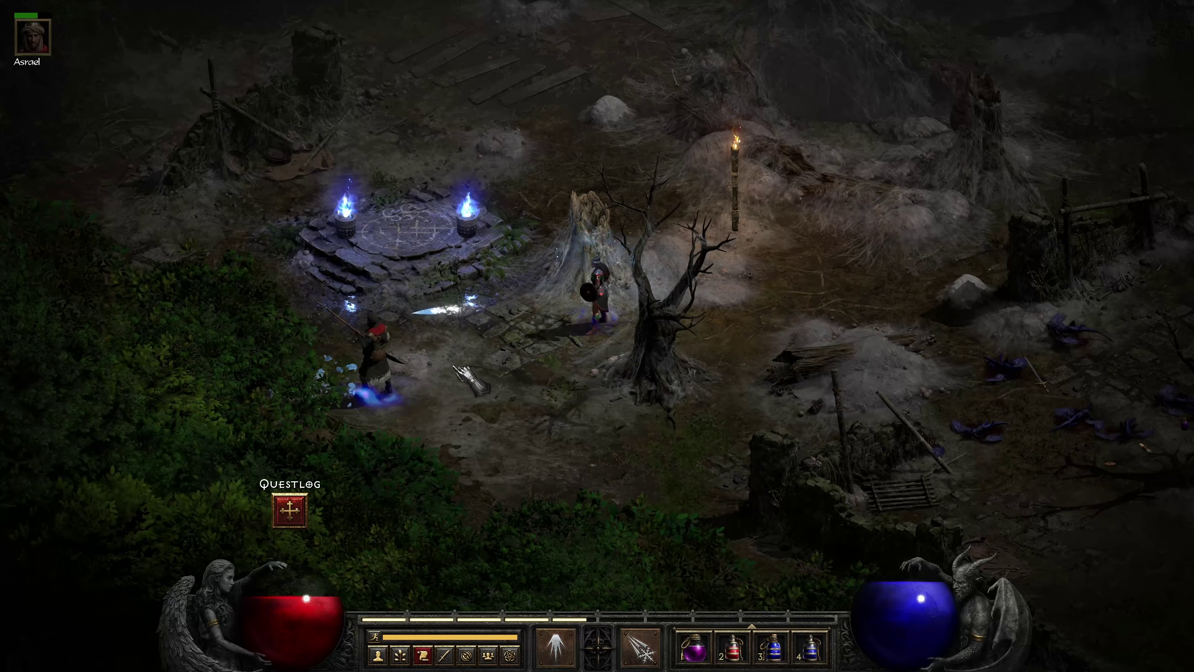
{"action": "left_click", "coordinate": [341, 384]}
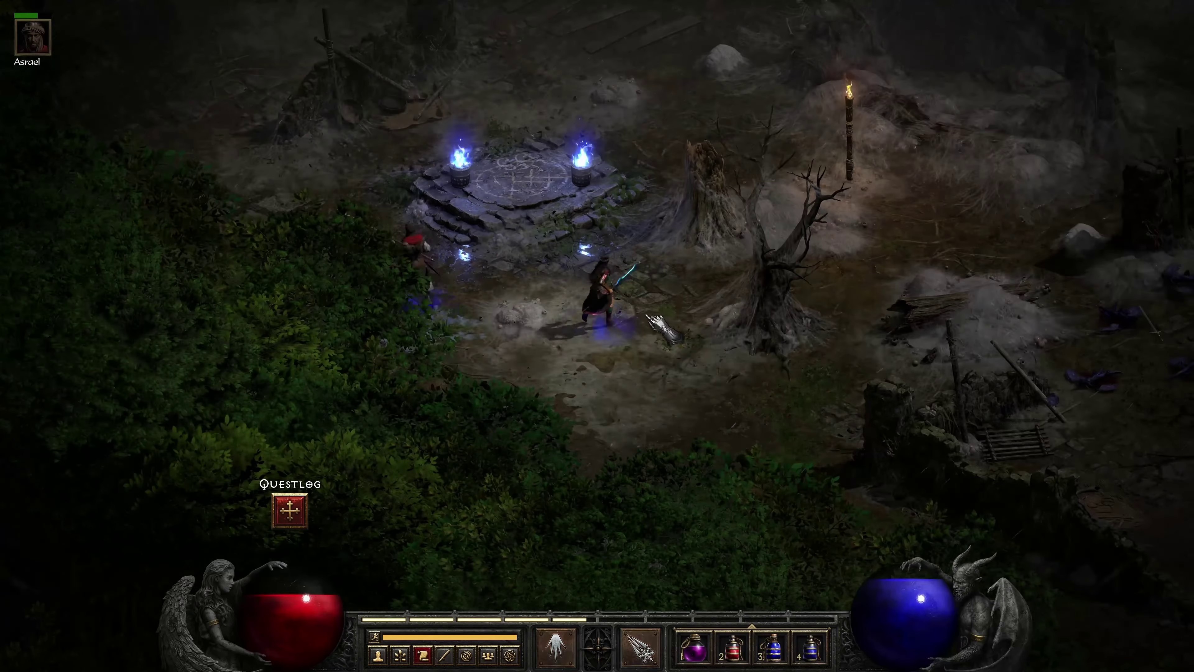
Travel through the Spinnenwald waypoint back to the Docks von Kurast and walk the sorceress to the chalk symbols near the wooden footbridge.
{"action": "left_click", "coordinate": [588, 197]}
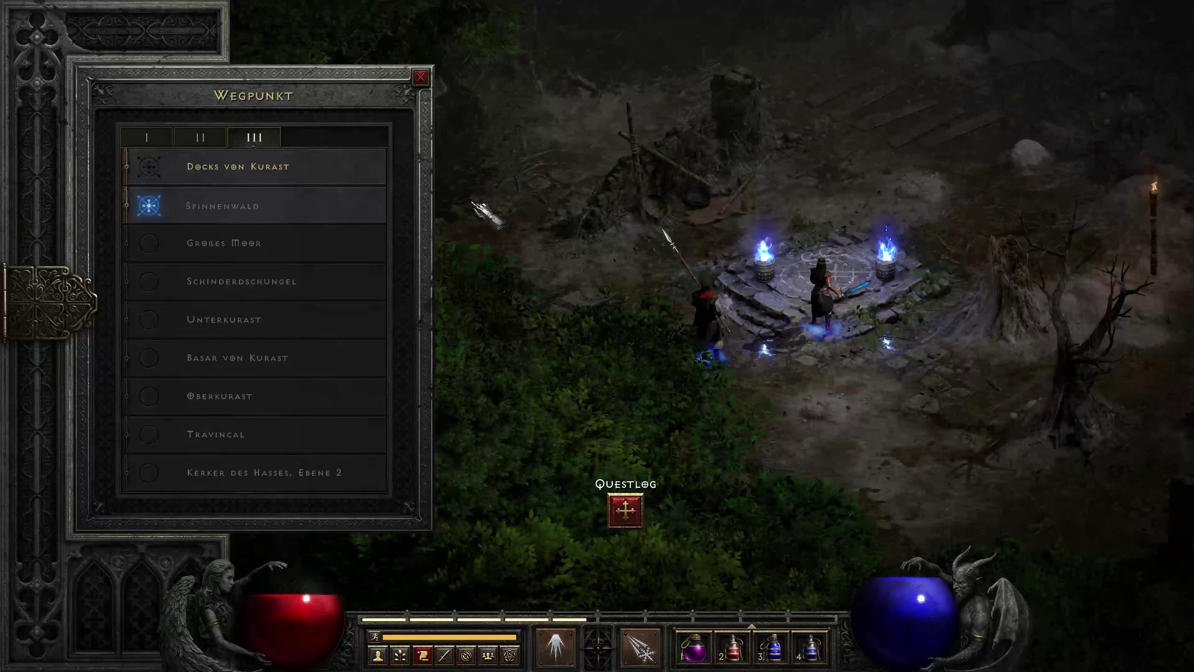
{"action": "left_click", "coordinate": [237, 166]}
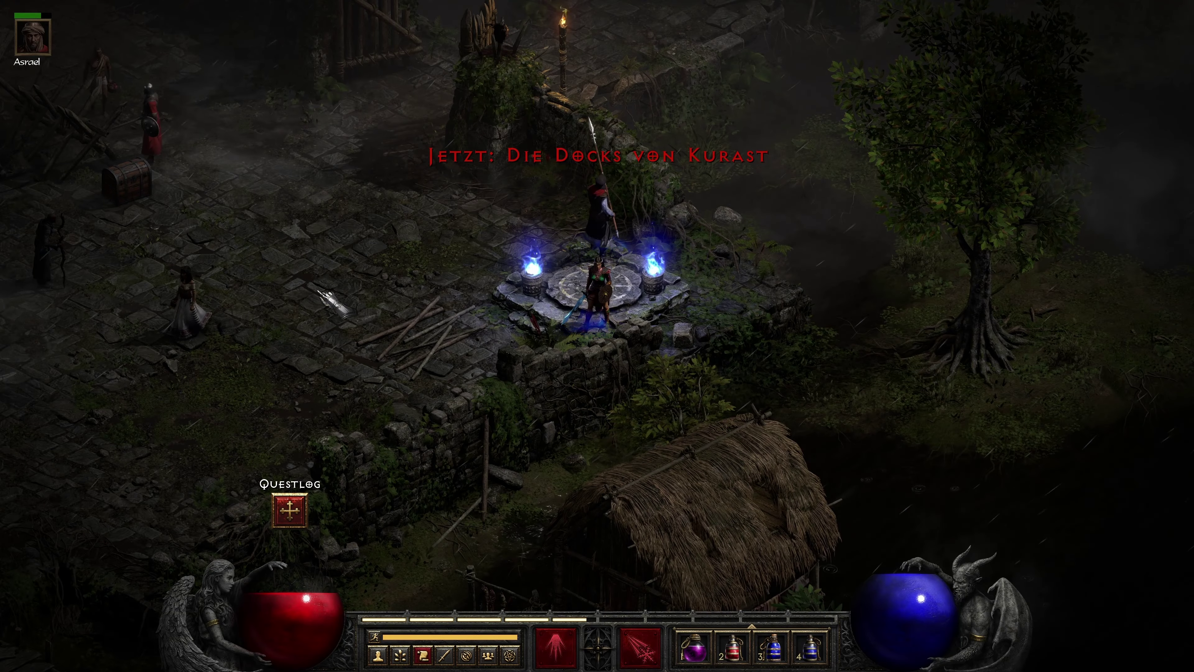
{"action": "left_click", "coordinate": [326, 300]}
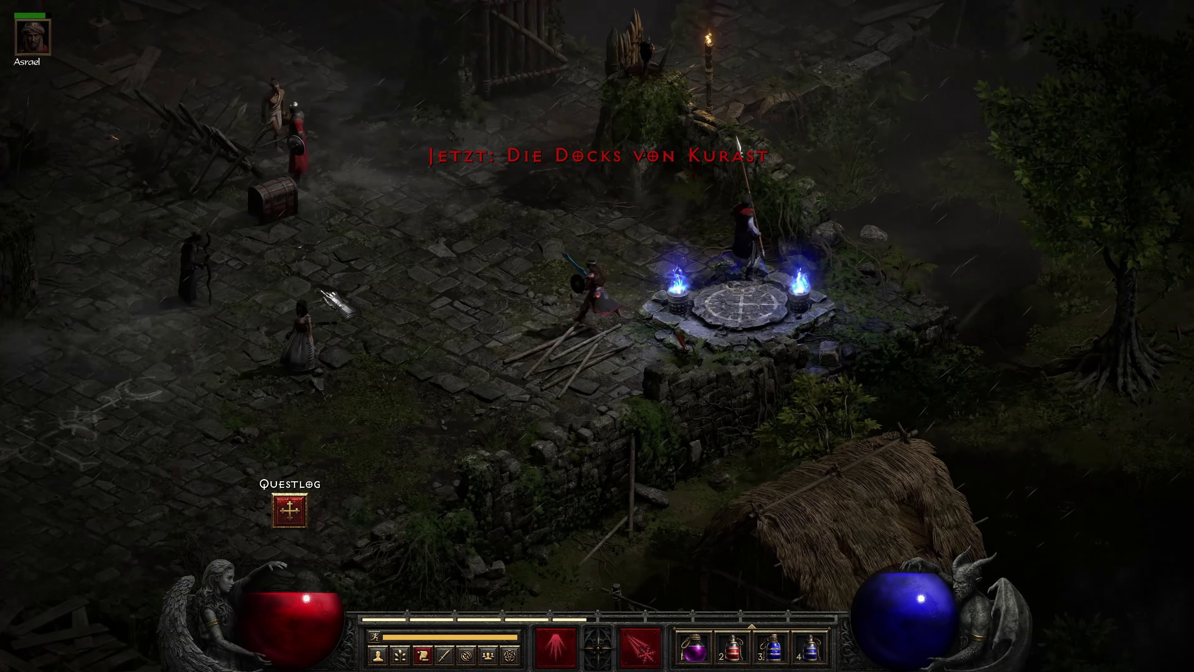
{"action": "mouse_move", "coordinate": [364, 337]}
{"action": "left_mouse_down"}
{"action": "mouse_move", "coordinate": [390, 395]}
{"action": "mouse_move", "coordinate": [493, 426]}
{"action": "mouse_move", "coordinate": [615, 392]}
{"action": "left_mouse_up"}
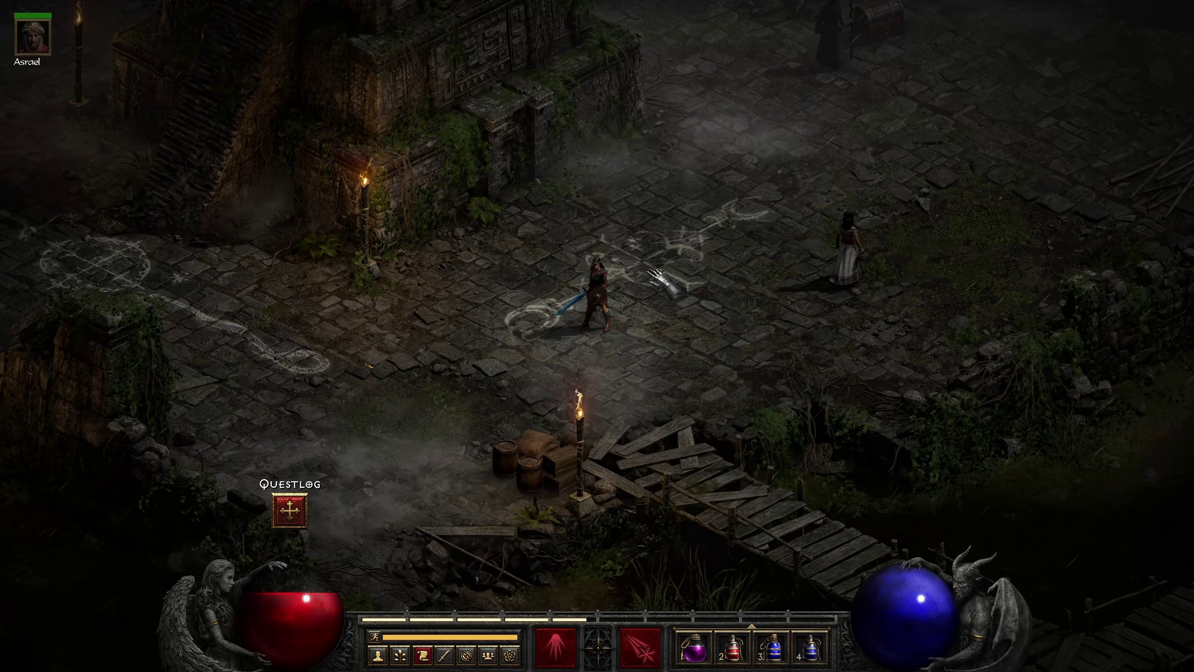
{"action": "left_click", "coordinate": [663, 268]}
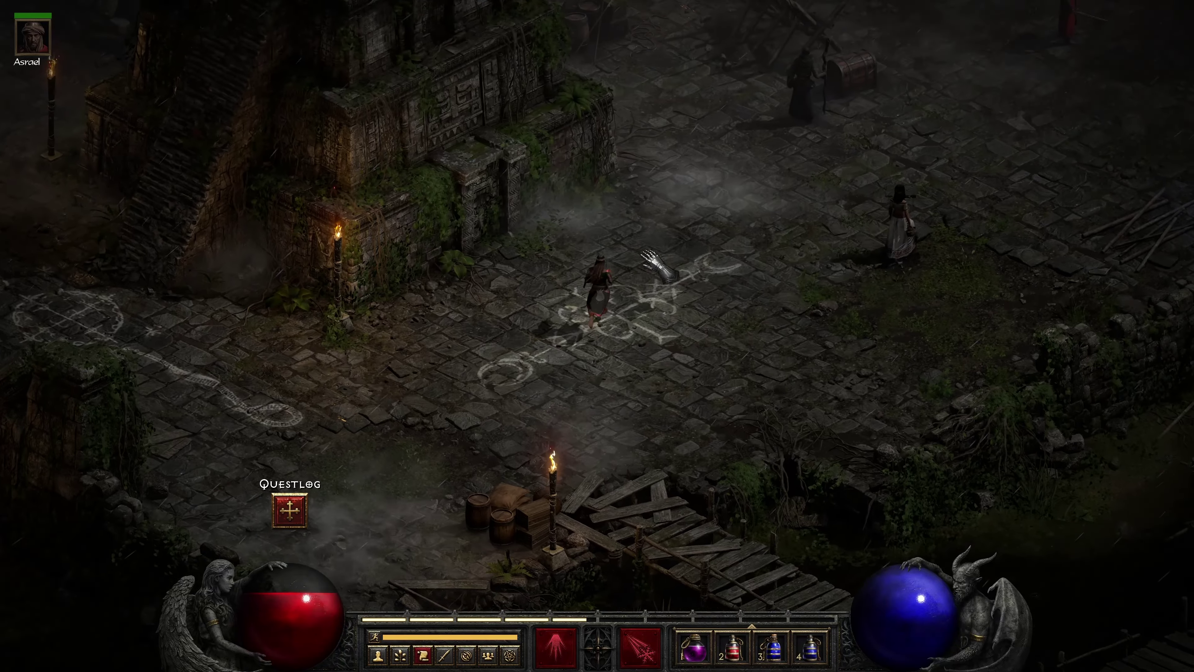
{"action": "left_click", "coordinate": [573, 371]}
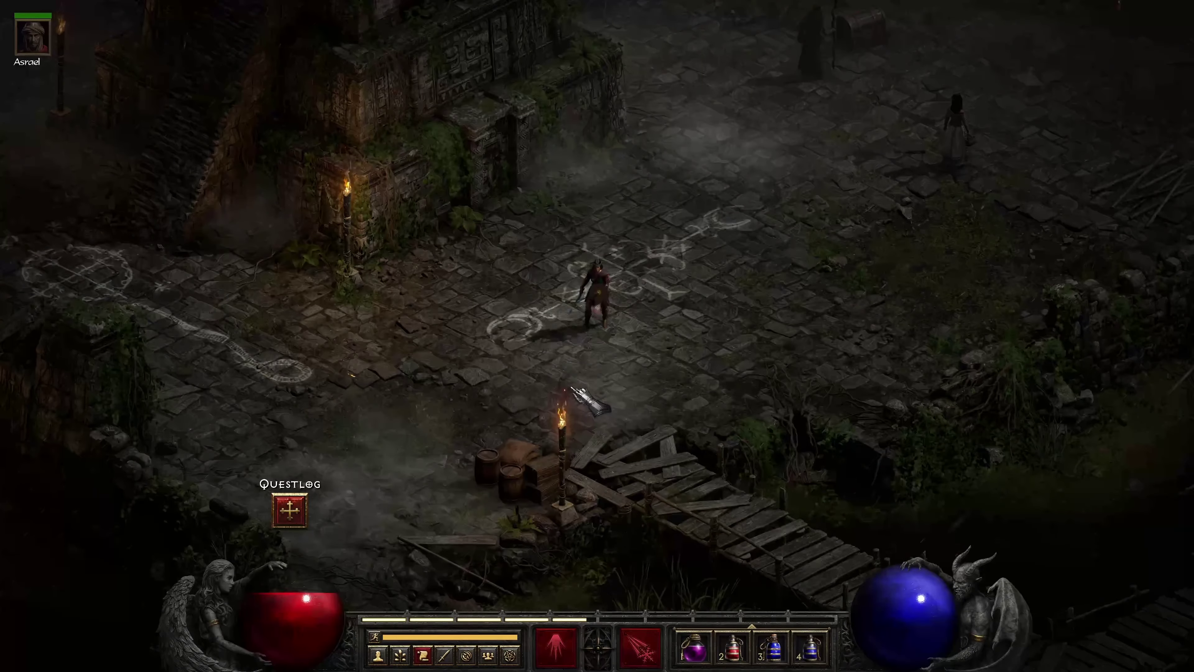